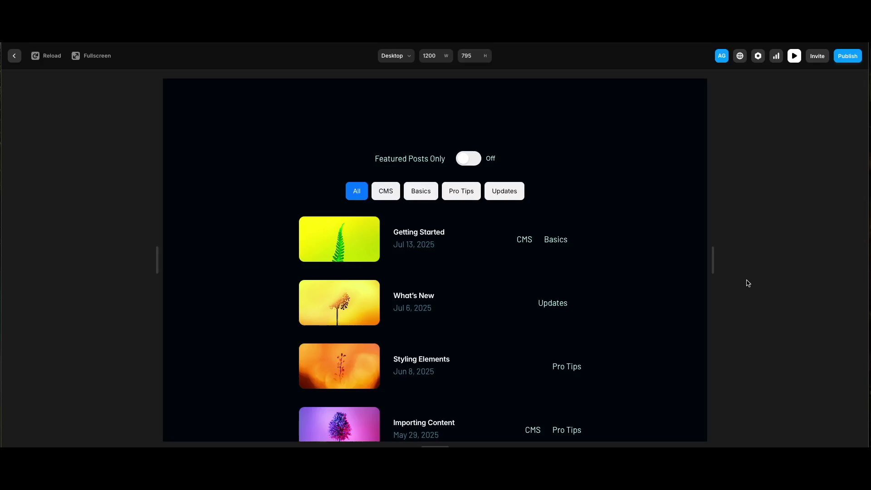
In Preview, toggle Featured Posts Only on and off, try the CMS, Basics, Pro Tips, Updates and All filters, then exit.
click(466, 162)
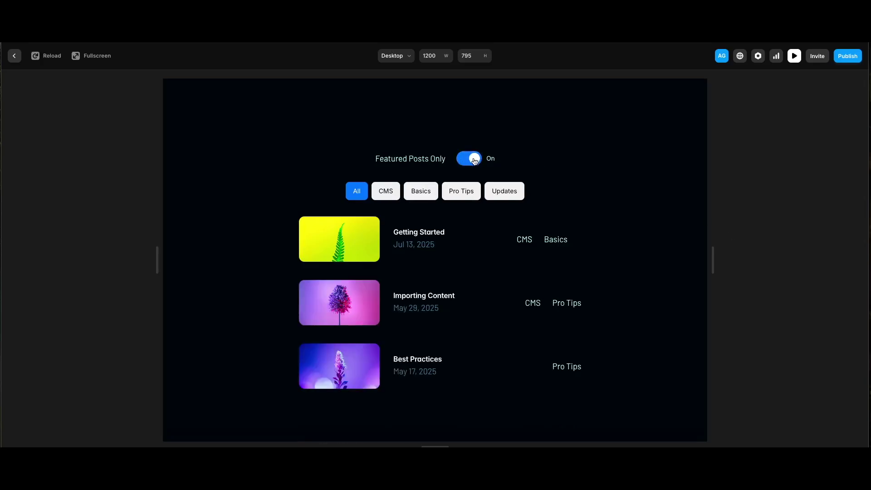
click(474, 161)
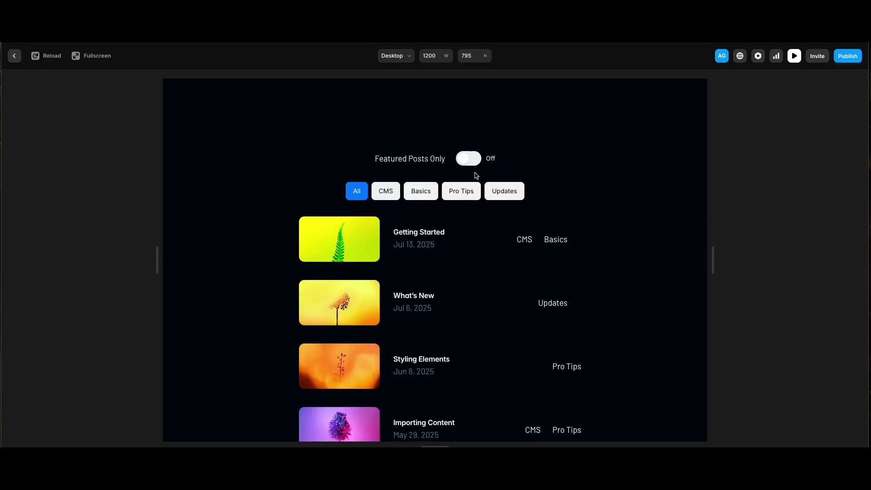
click(387, 199)
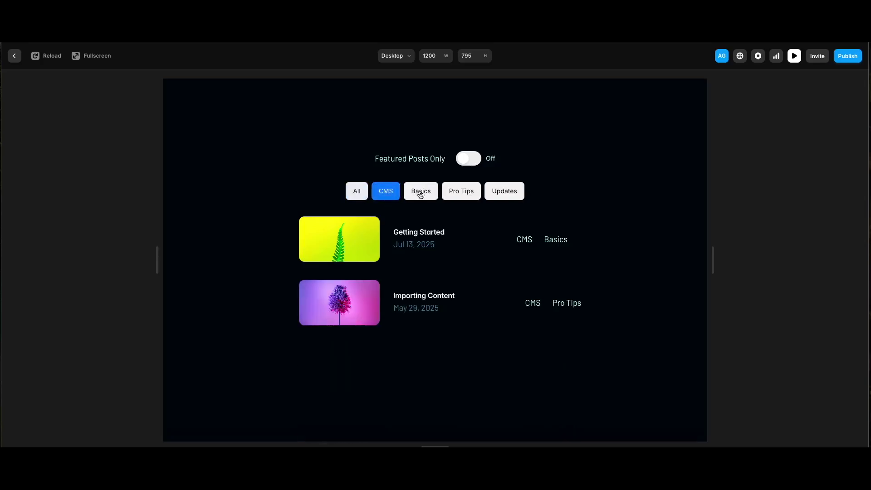
click(420, 194)
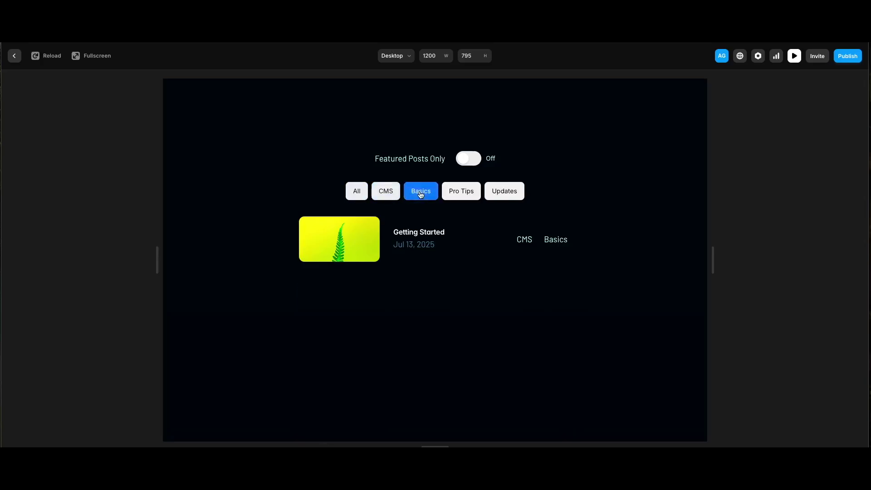
click(464, 190)
click(506, 193)
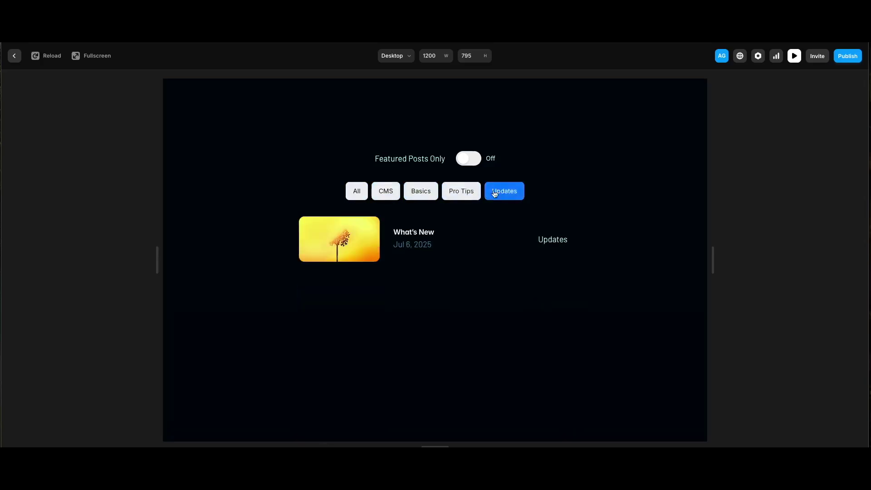
click(462, 194)
click(389, 195)
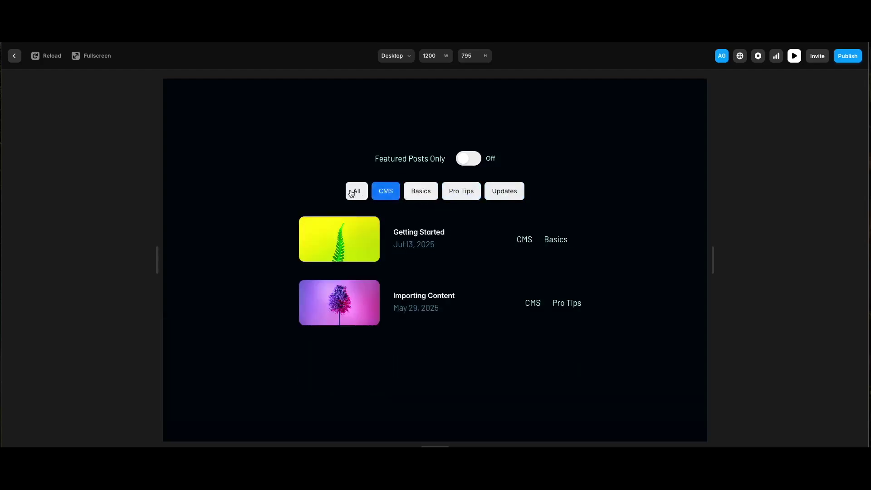
click(354, 194)
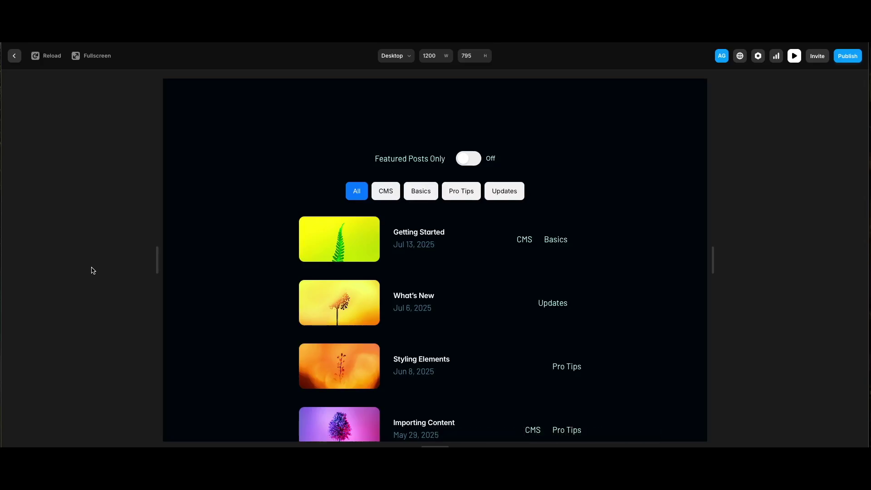
key(Escape)
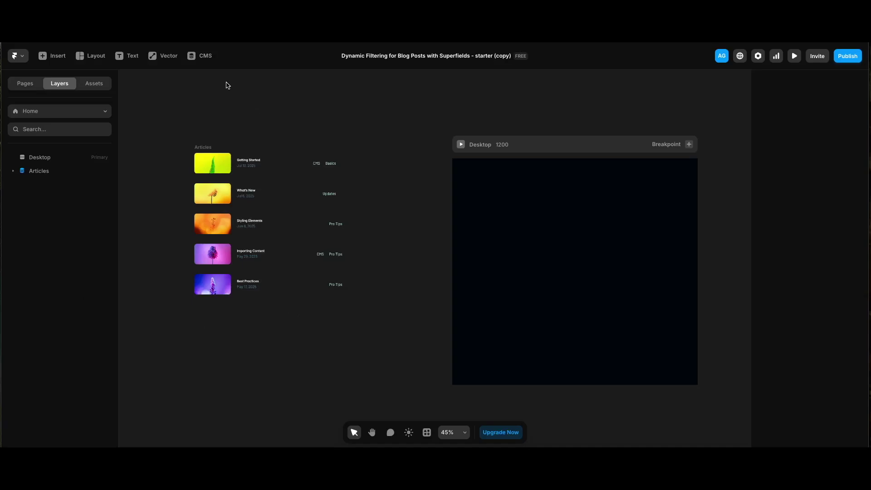
click(208, 60)
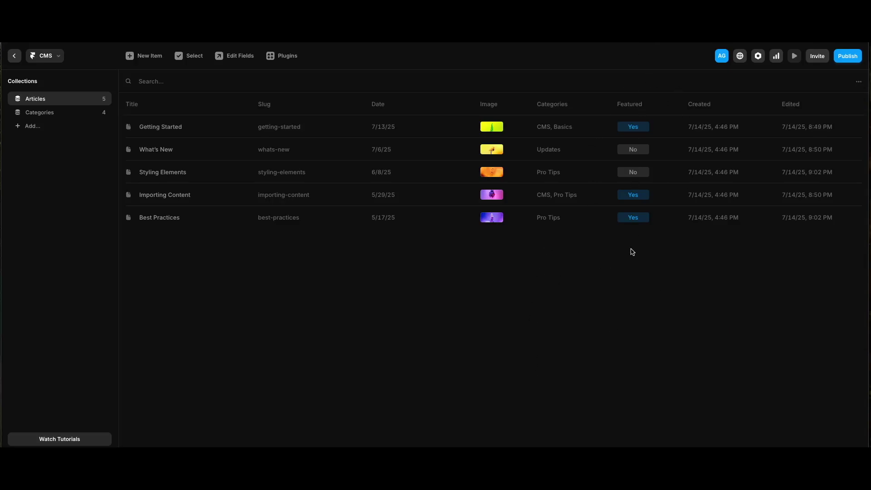
key(Escape)
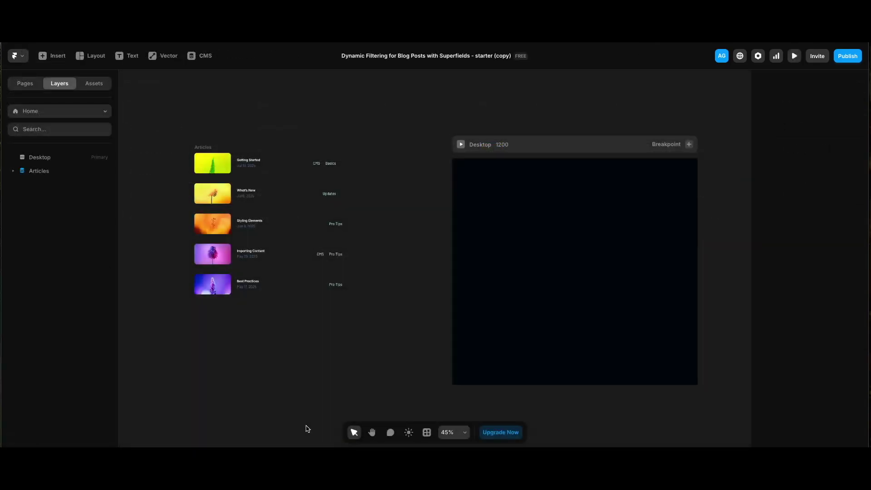
click(427, 432)
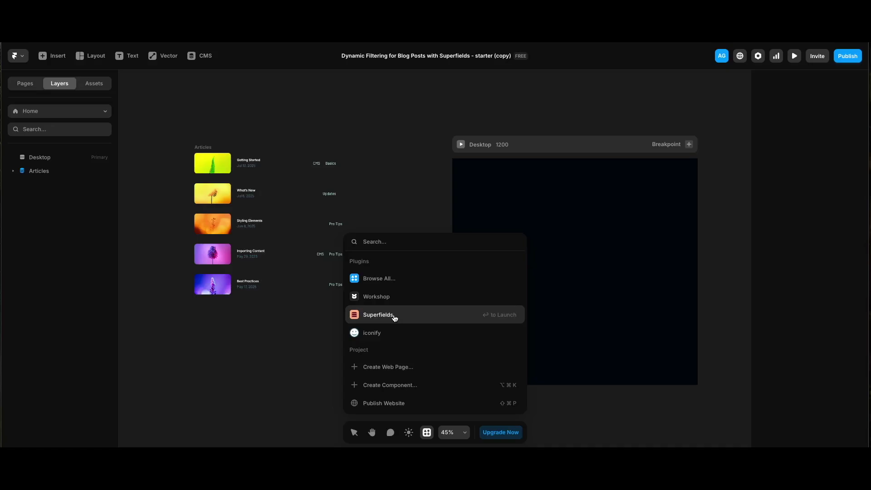
Launch the Superfields plugin, choose the Filtering power-up and add its component to the canvas.
click(394, 316)
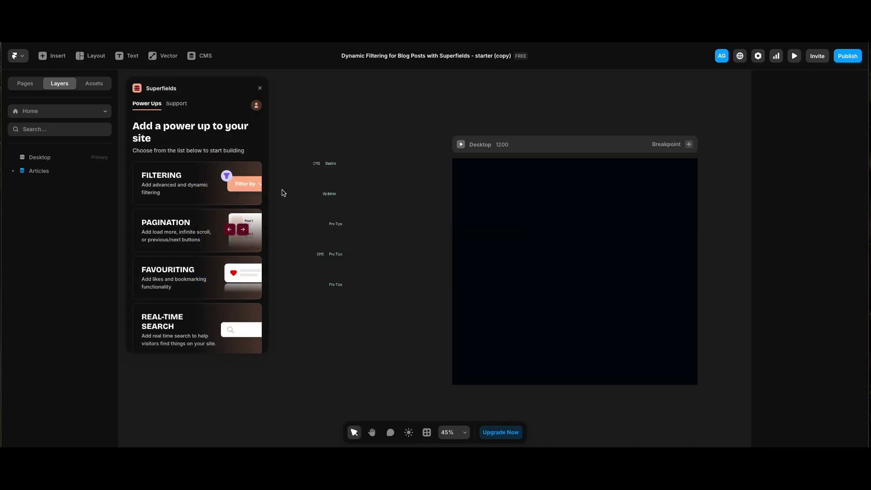
click(206, 181)
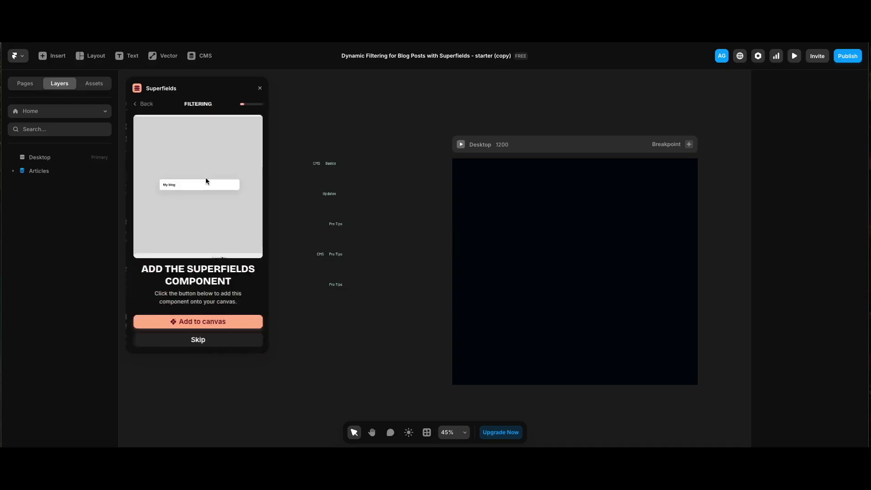
click(212, 326)
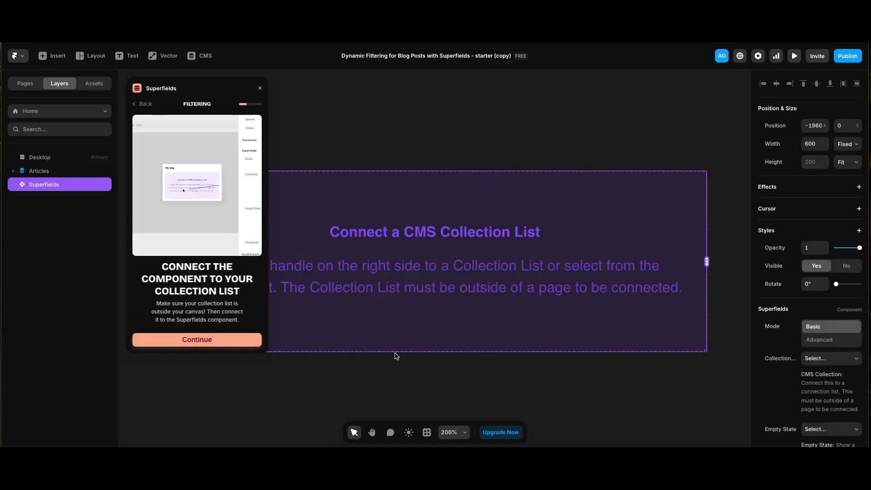
Zoom out and move the Superfields component into the Desktop frame.
scroll(396, 336, down, 10)
scroll(396, 337, down, 5)
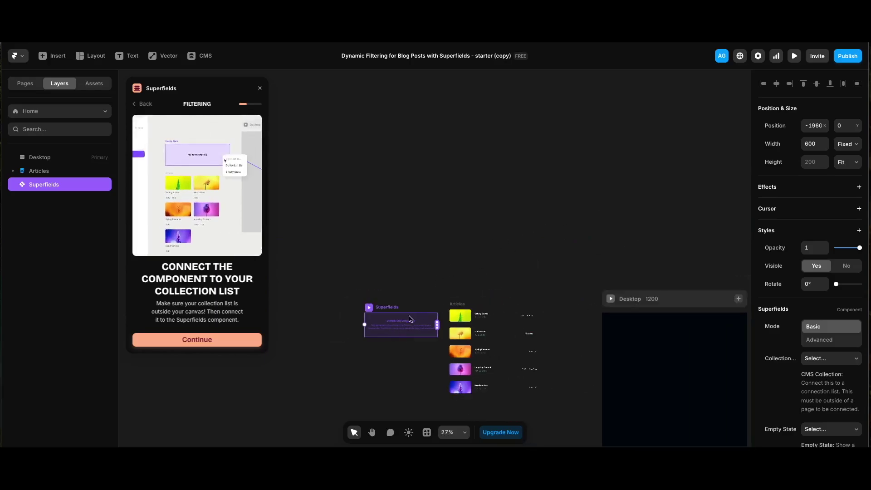
drag(411, 319, 665, 364)
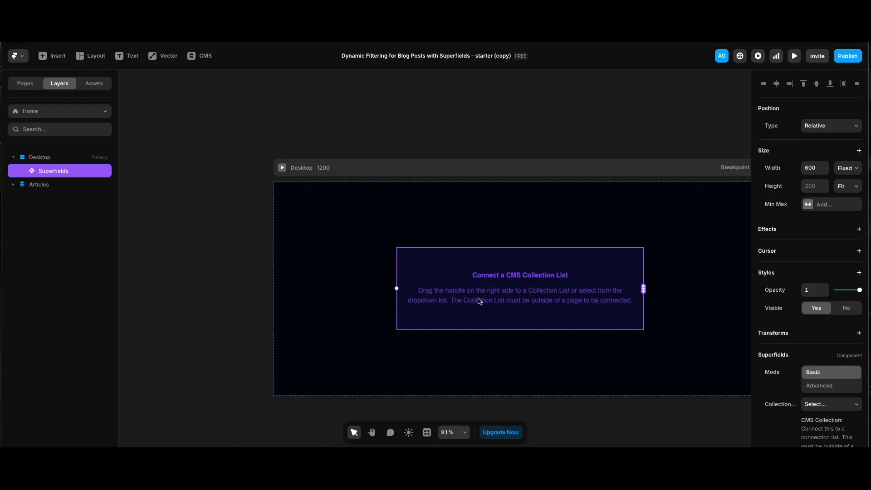
Drag a link from the component's right-side handle onto the Articles collection list.
scroll(497, 301, down, 4)
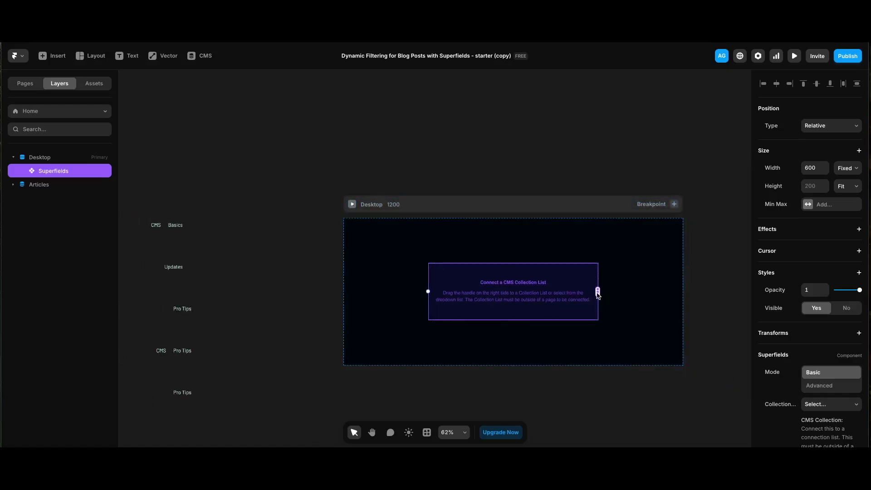
drag(598, 291, 178, 297)
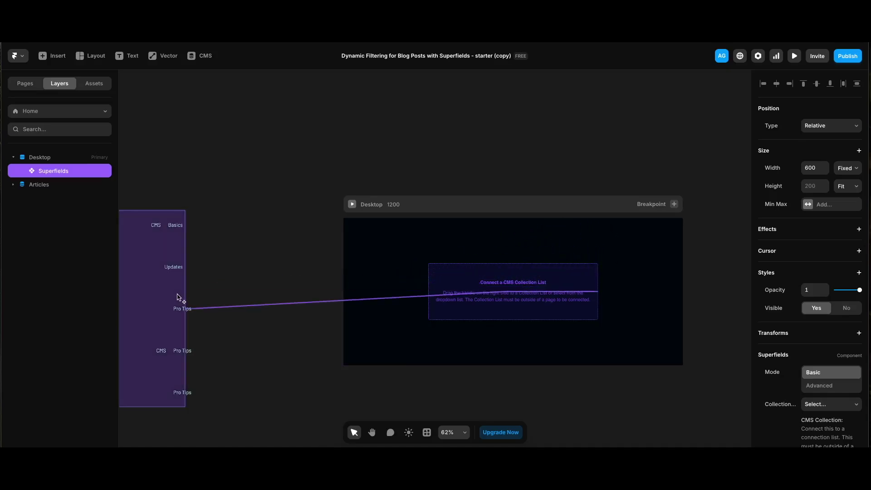
drag(176, 294, 178, 295)
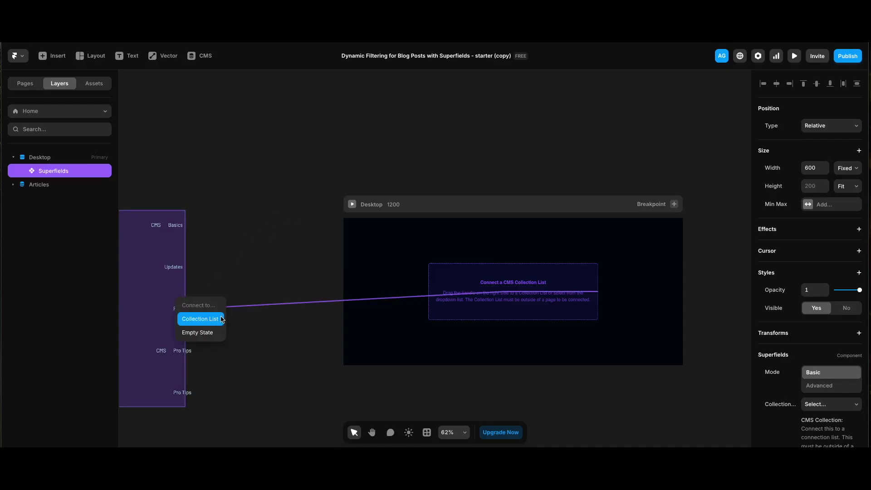
Connect as Collection List so the field reads Articles and the five posts show in Desktop.
click(220, 321)
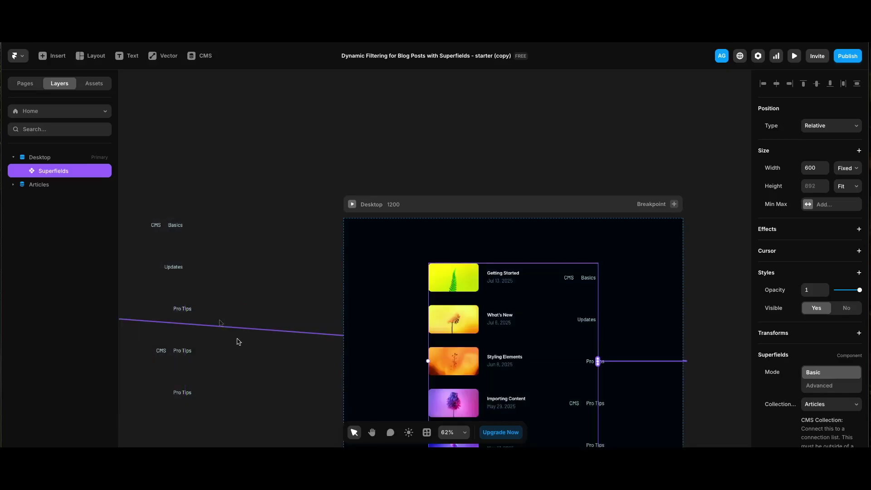
scroll(249, 325, down, 5)
scroll(263, 331, down, 3)
scroll(262, 331, left, 3)
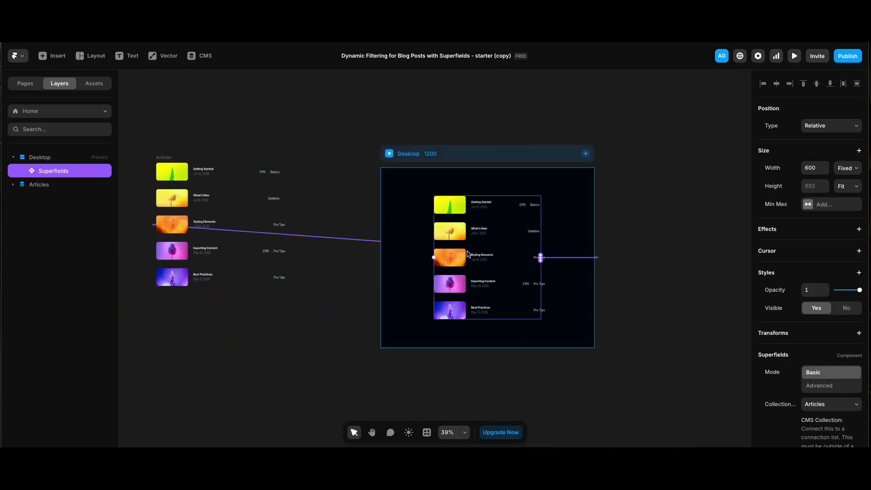
scroll(468, 253, up, 3)
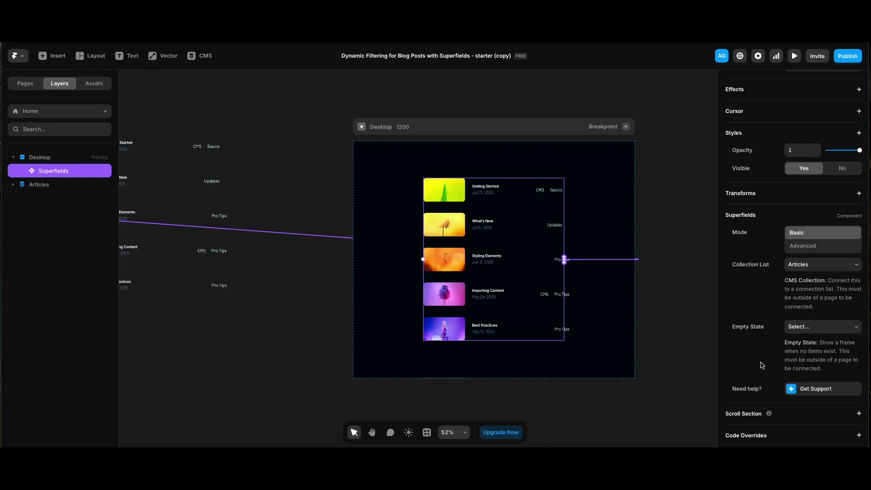
Switch Superfields to Advanced mode, give the posts a 40 gap, and review its Settings options.
click(820, 246)
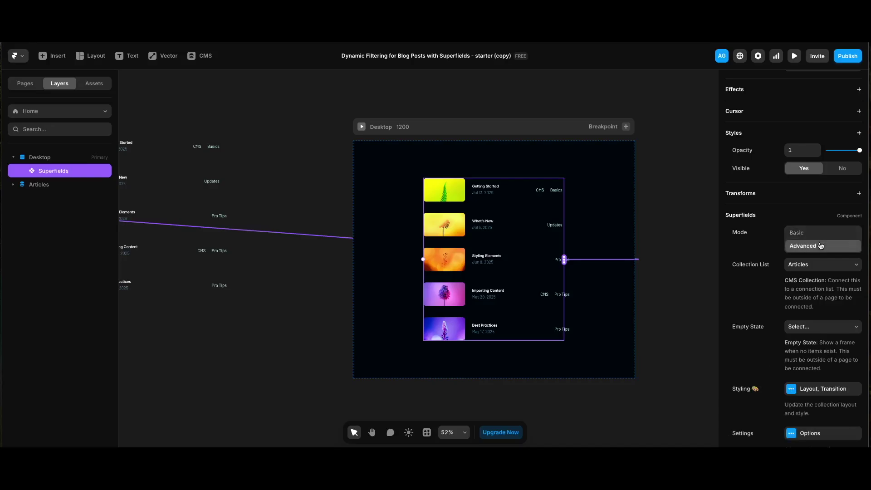
scroll(817, 295, down, 2)
click(818, 301)
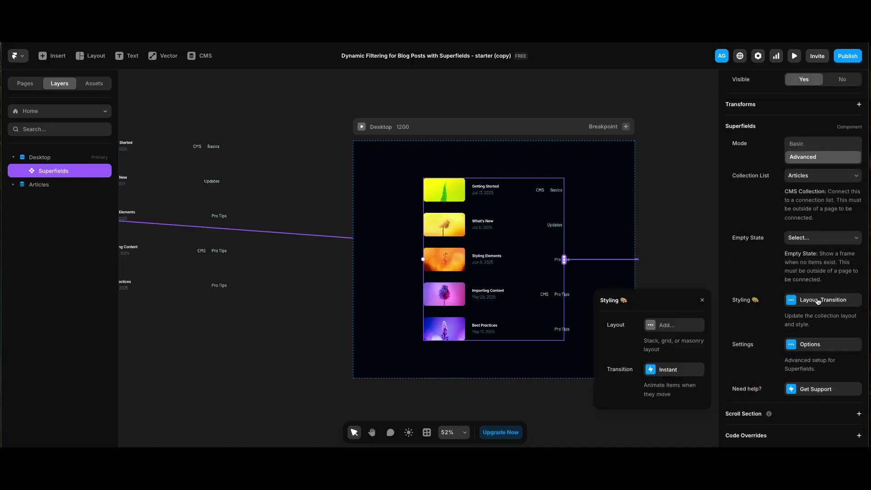
click(683, 325)
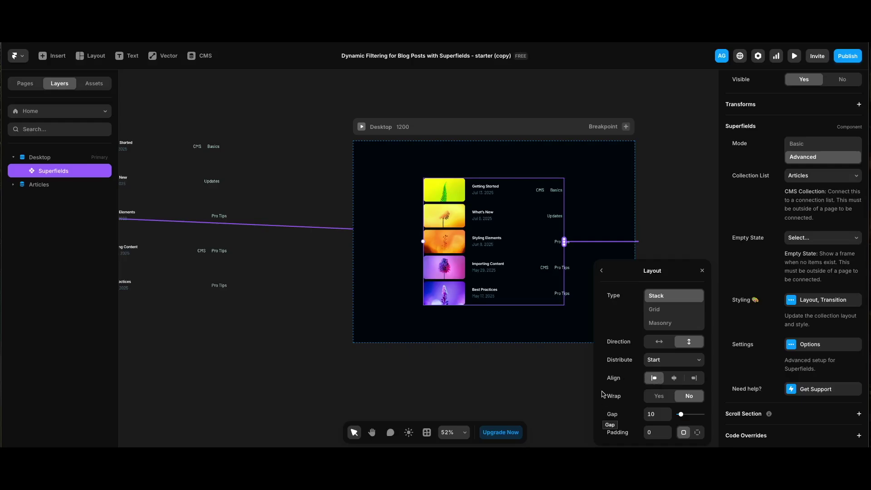
click(657, 415)
text(40)
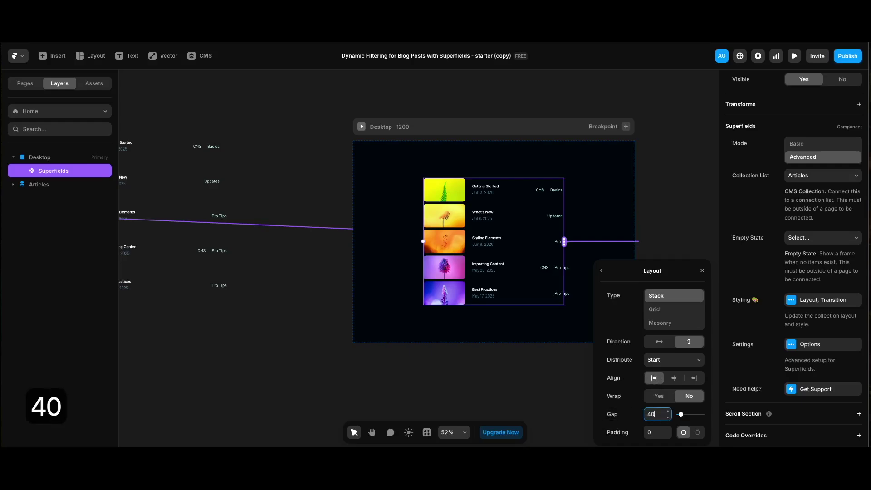
key(Return)
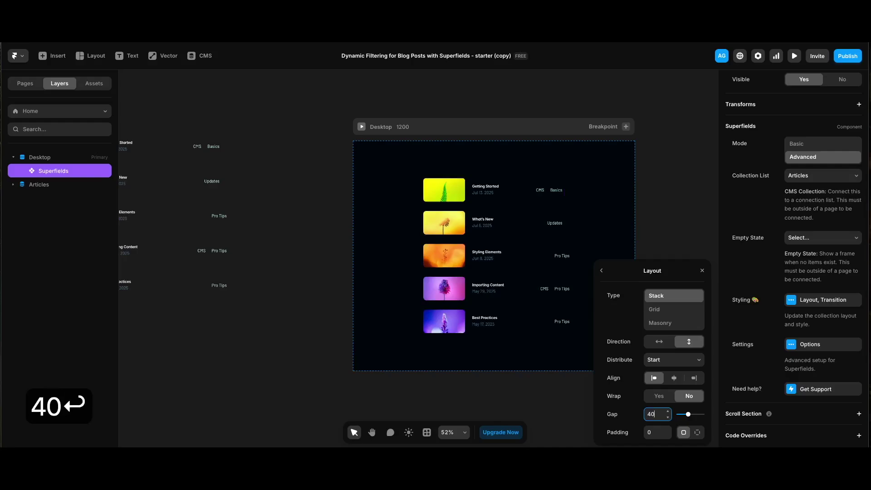
click(753, 356)
click(836, 348)
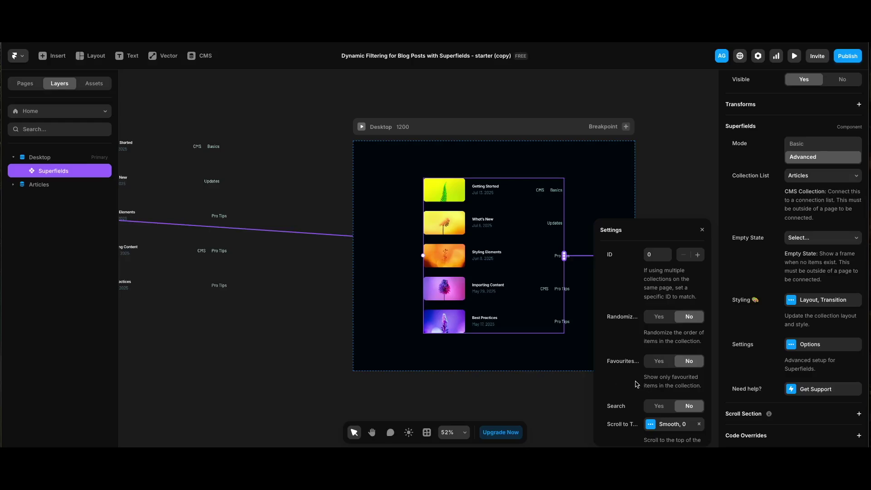
click(242, 331)
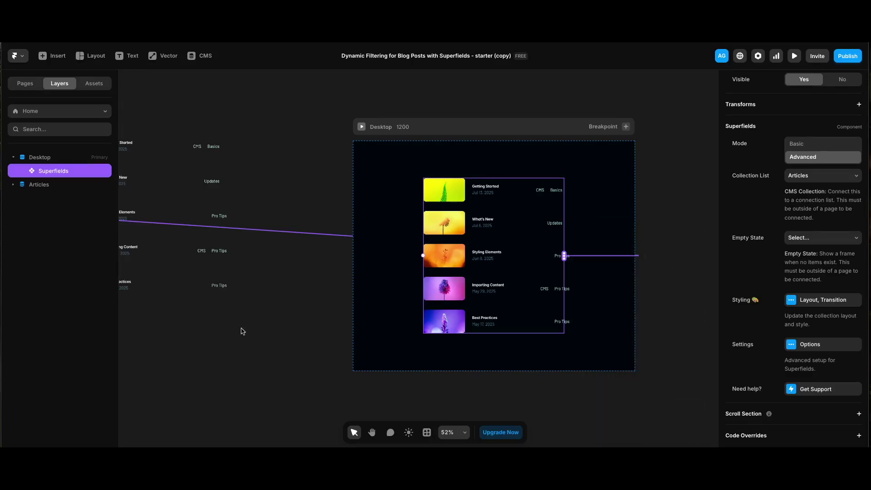
Drag the Superfields Filter component from Assets onto the page above the post list.
click(98, 85)
click(46, 175)
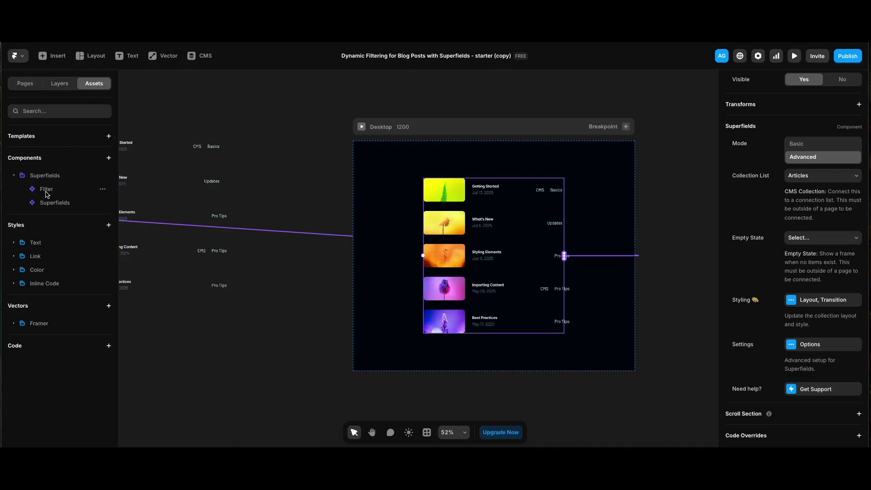
drag(47, 191, 496, 173)
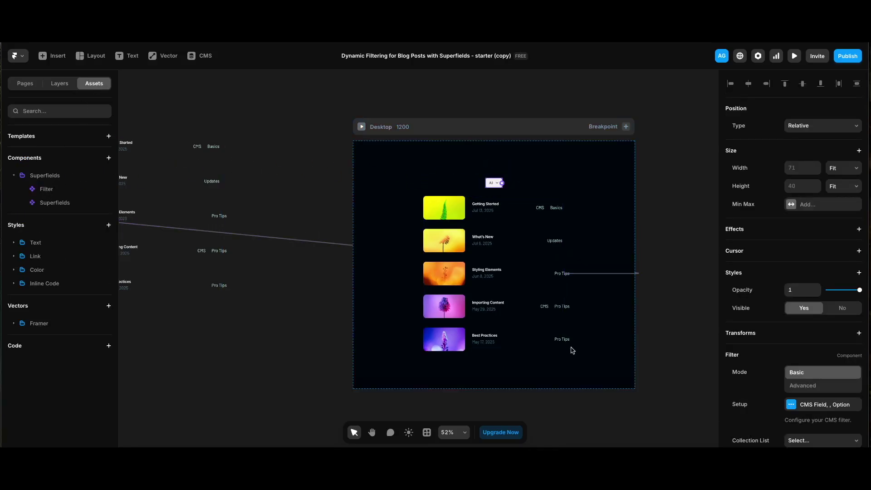
scroll(835, 281, down, 5)
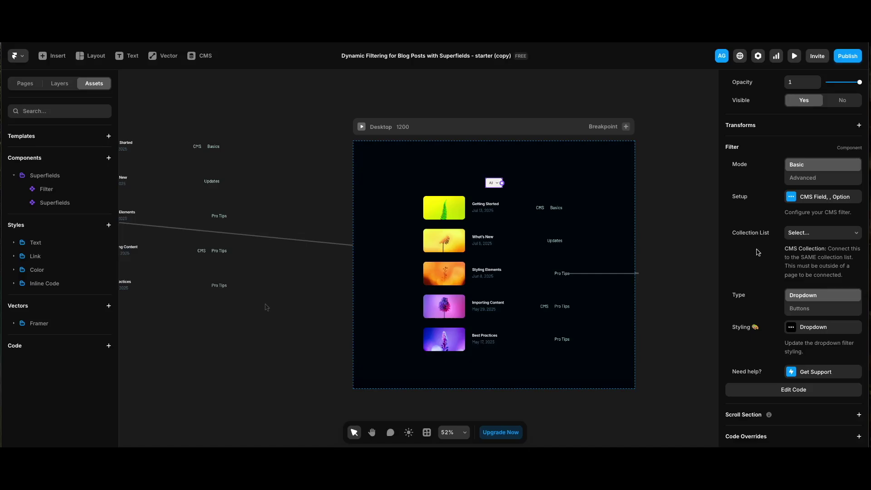
click(819, 234)
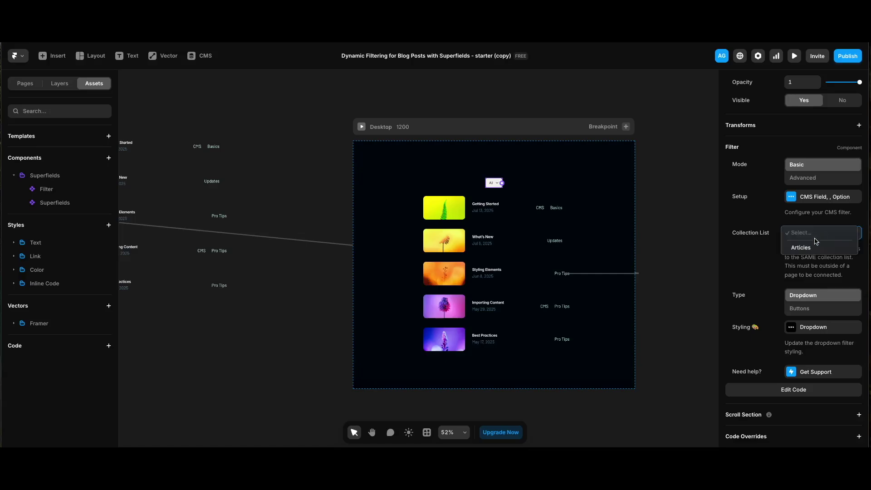
Point the filter at the Articles collection, review its Setup, and open the CMS Articles table.
click(813, 247)
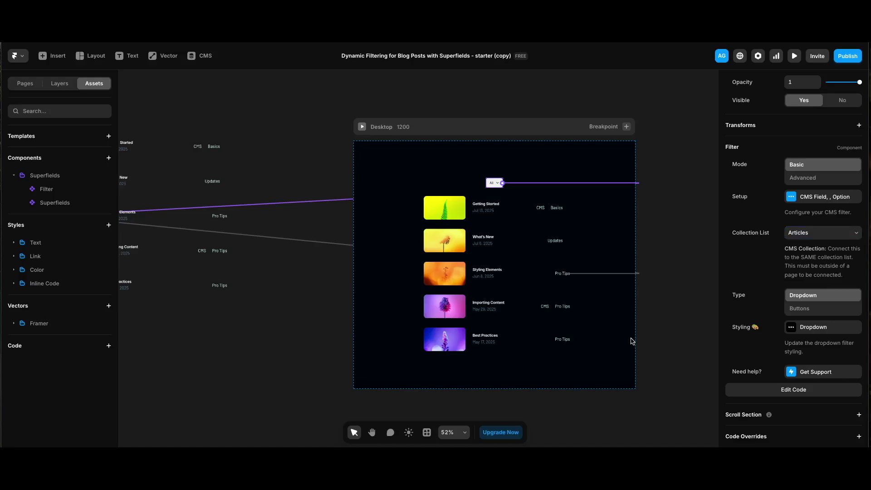
click(799, 197)
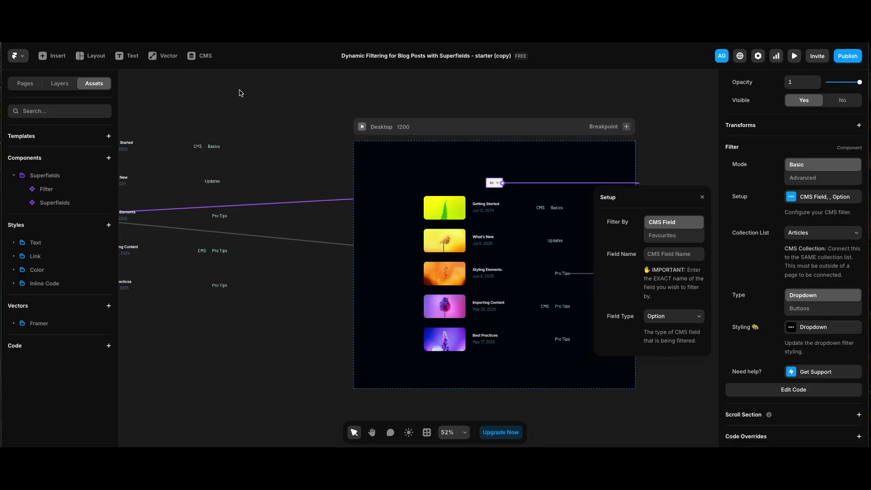
click(202, 58)
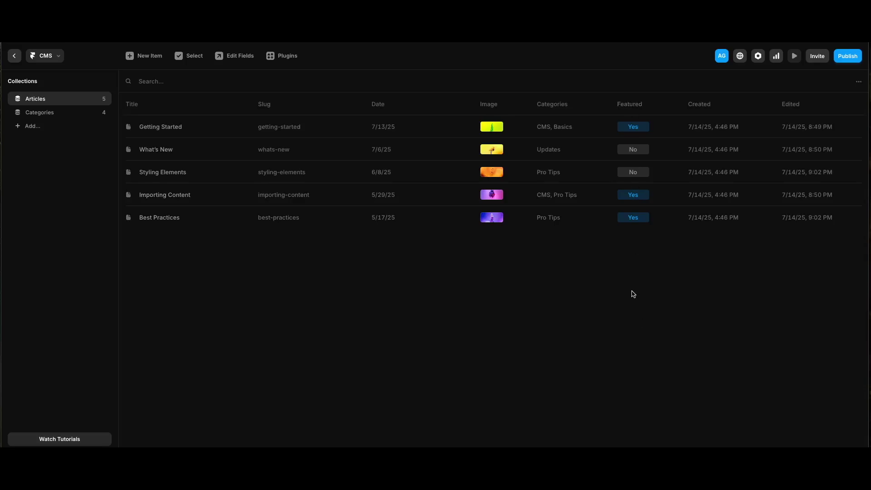
click(537, 127)
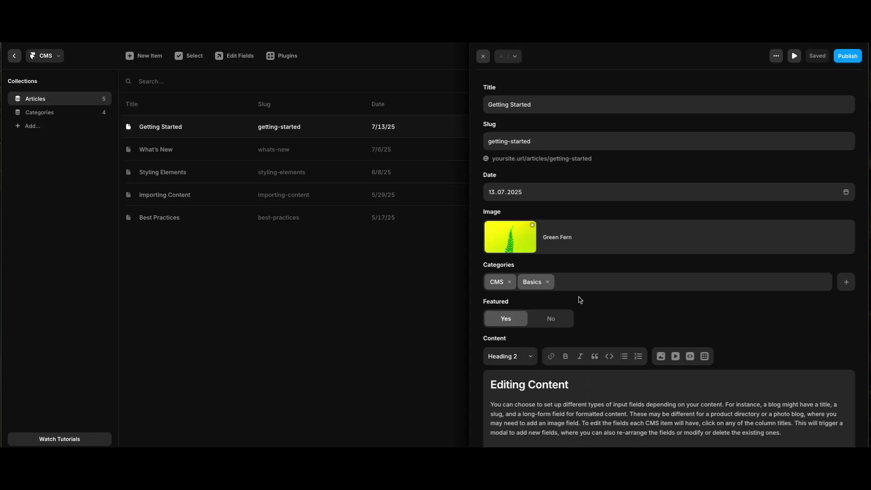
click(410, 333)
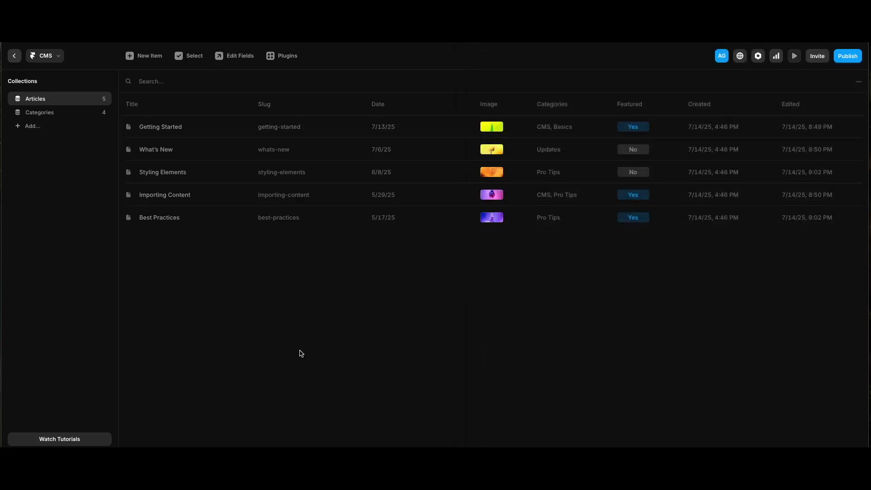
key(Escape)
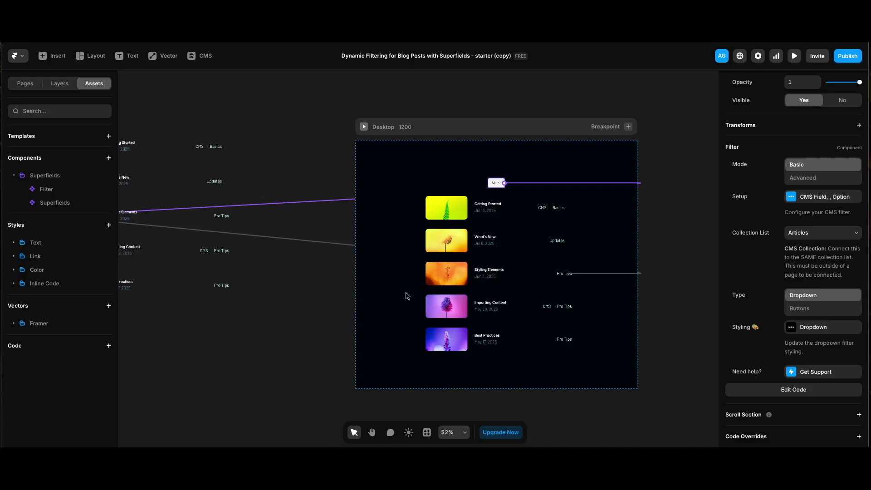
Set the filter's Field Name to Featured and Field Type to Toggle.
click(822, 197)
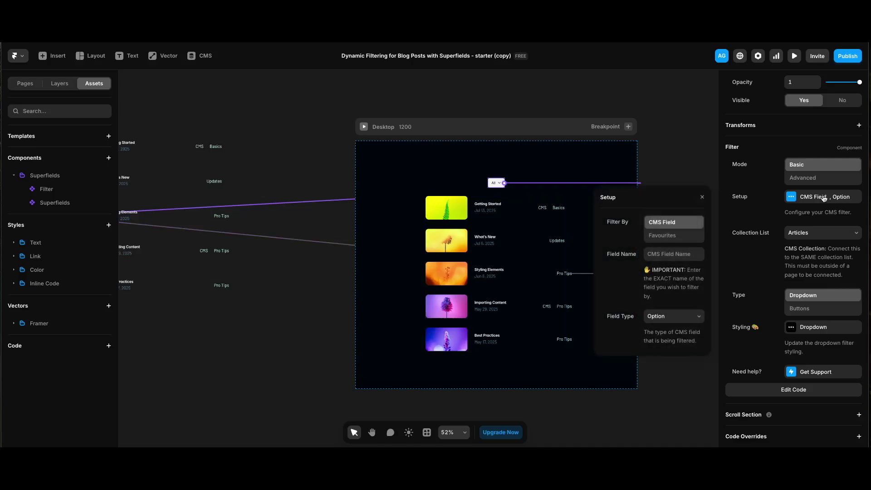
click(672, 253)
text(Featured)
click(674, 317)
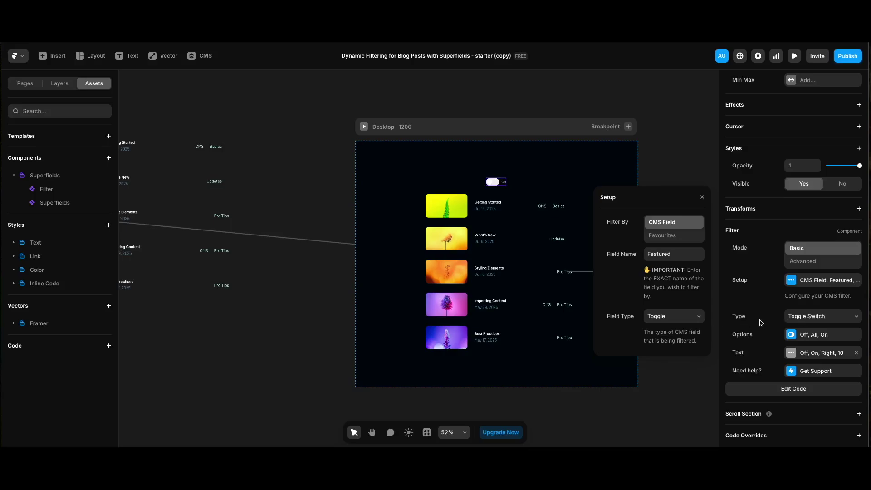
key(ctrl+p)
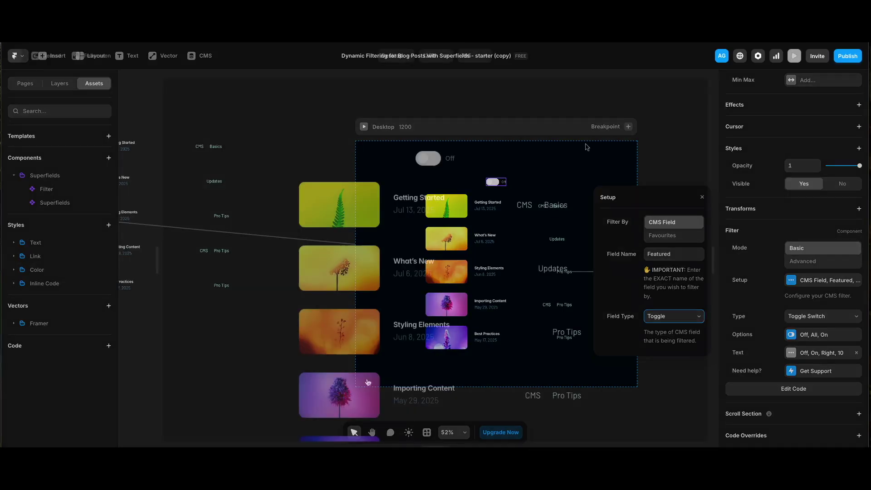
click(425, 160)
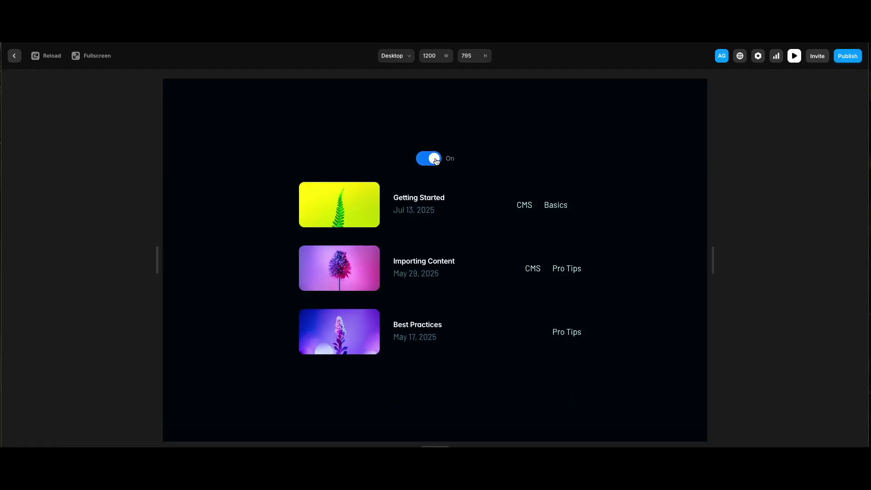
click(436, 161)
click(436, 161)
key(Escape)
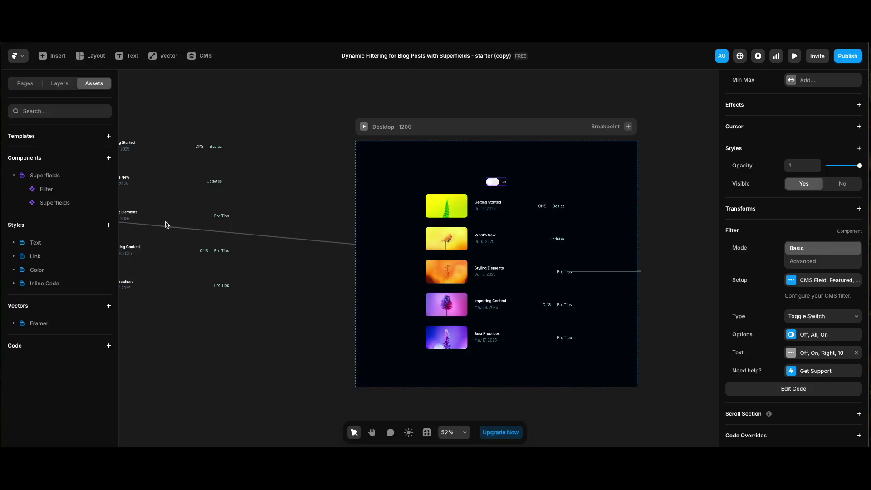
Add a 'Featured Posts Only' text label and stack it with the toggle as Toggle Wrapper.
click(64, 83)
key(t)
click(478, 166)
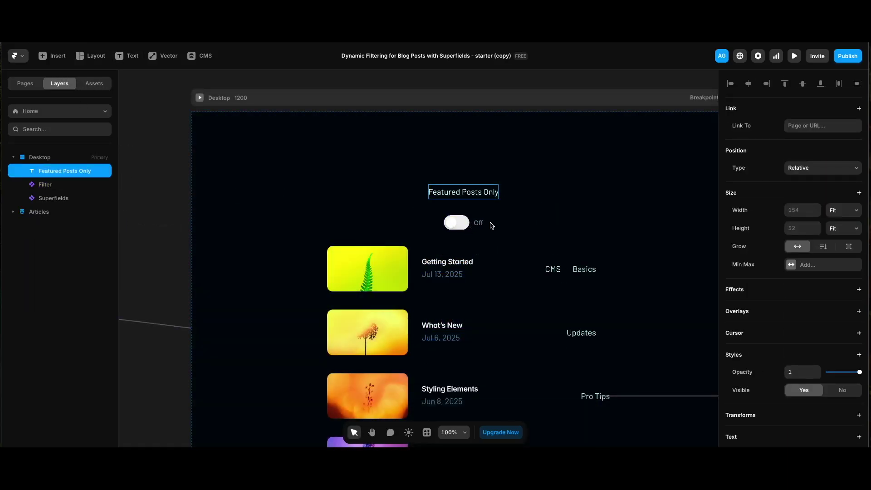
shift+click(481, 224)
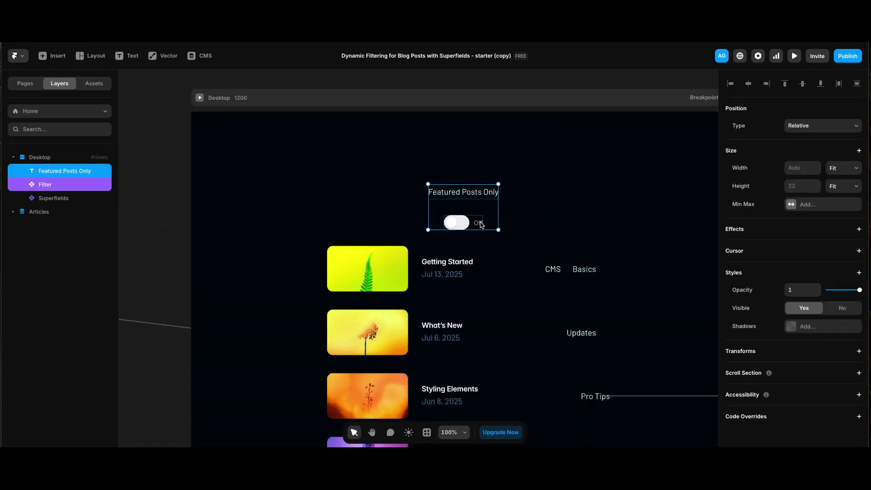
key(alt+super+Return)
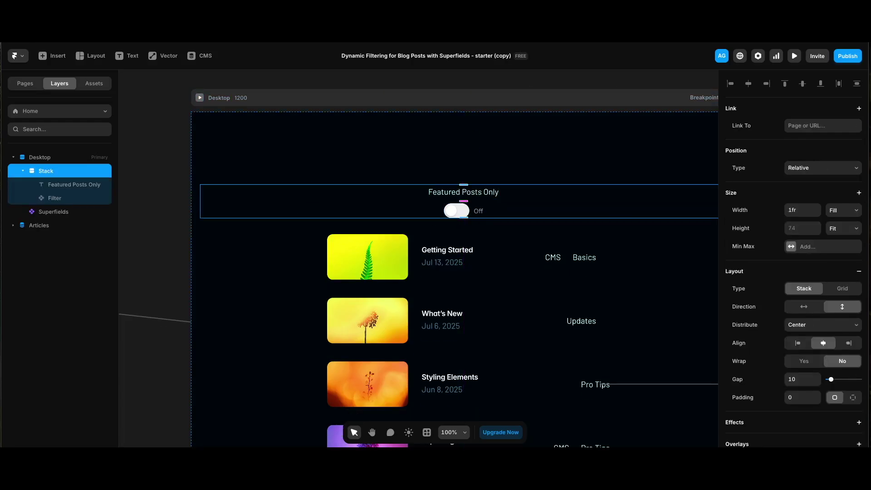
key(super+r)
text(Toggle Wrapper)
key(Return)
Lay out the Toggle Wrapper horizontally with a 24 px gap.
click(795, 310)
click(799, 378)
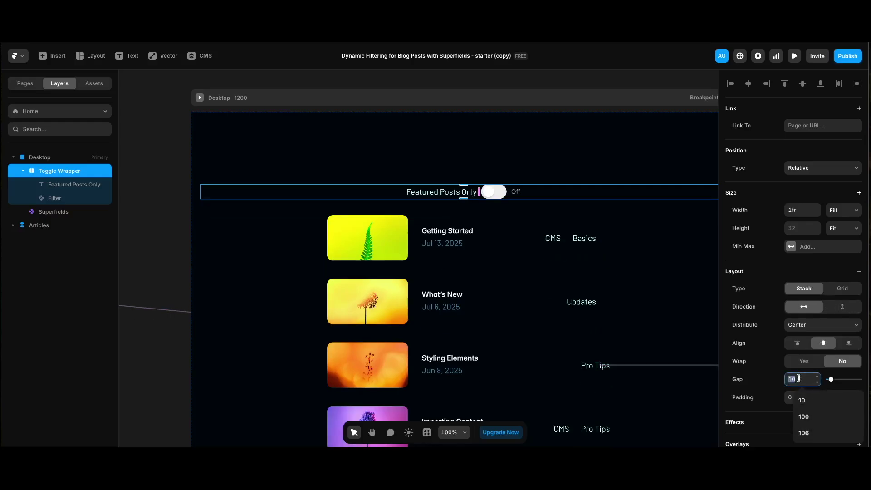
text(24)
key(Return)
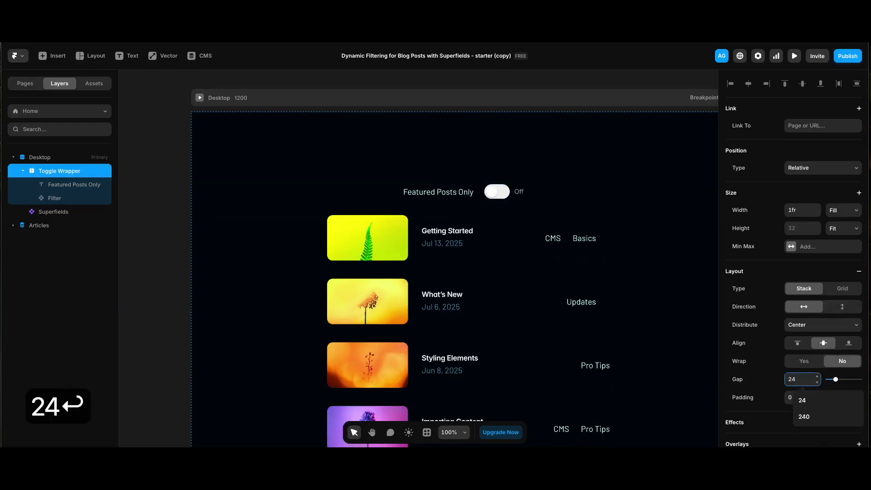
key(Escape)
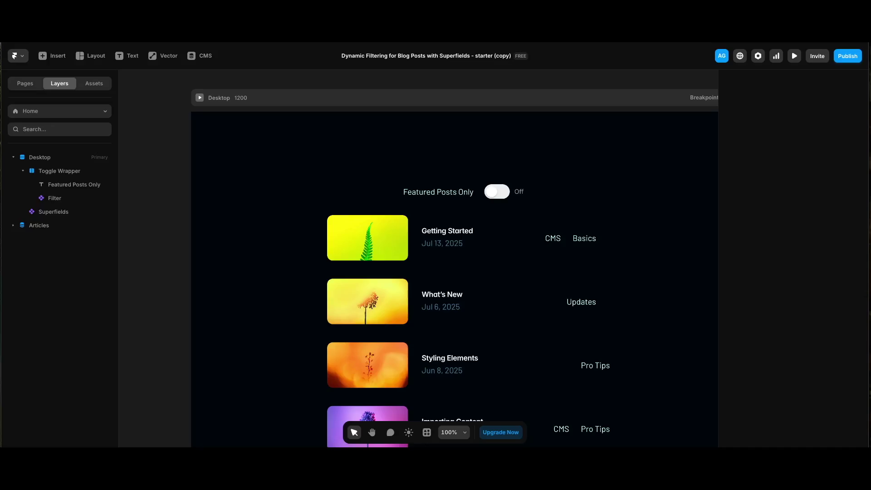
Give the filter toggle's Off/On label the Lightest colour.
click(499, 191)
click(812, 353)
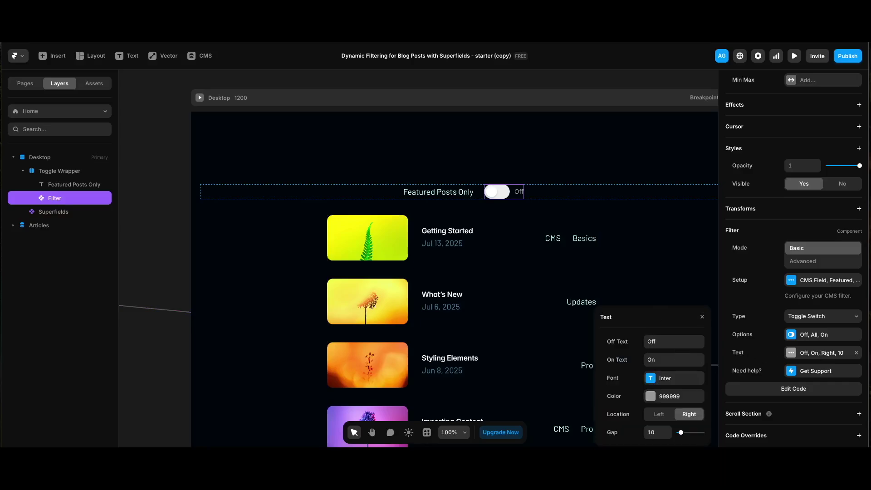
click(683, 397)
click(643, 348)
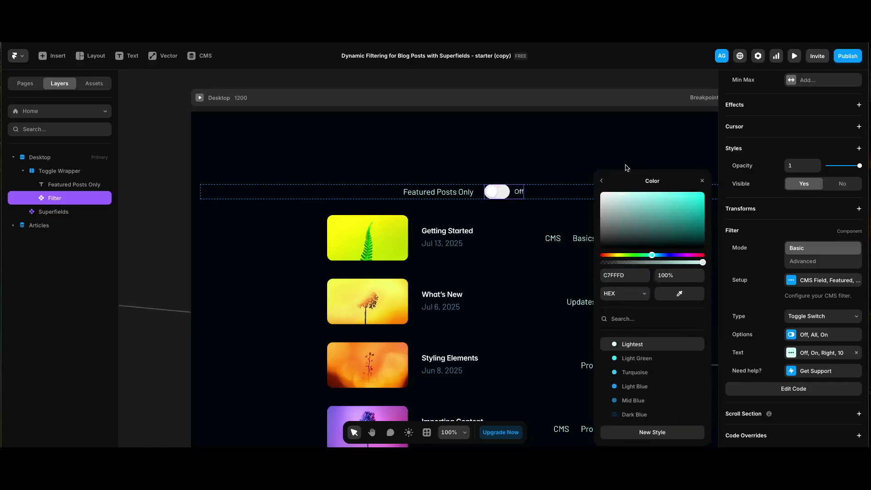
click(601, 181)
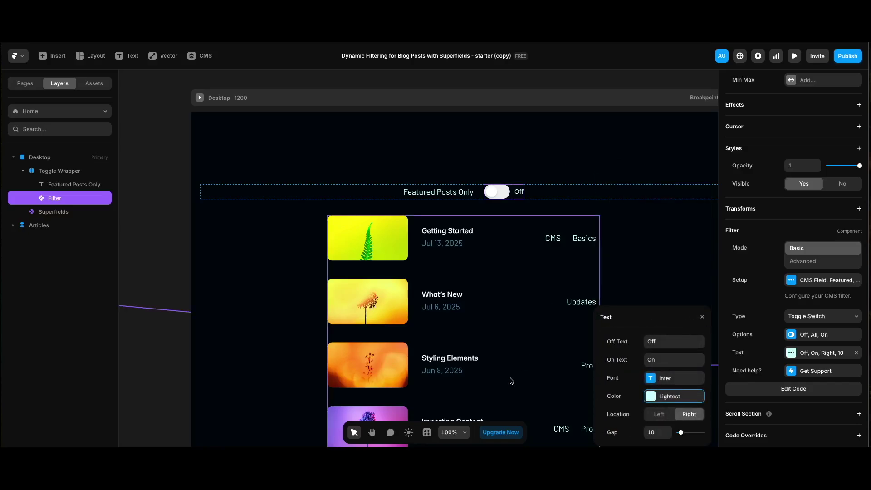
Edit the Off and On label texts and check Default Off, Off State All, On State On.
click(669, 342)
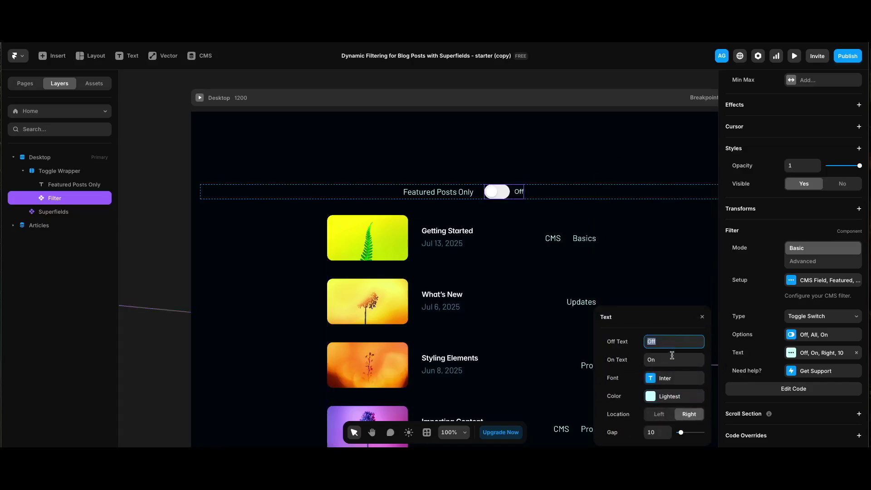
click(672, 356)
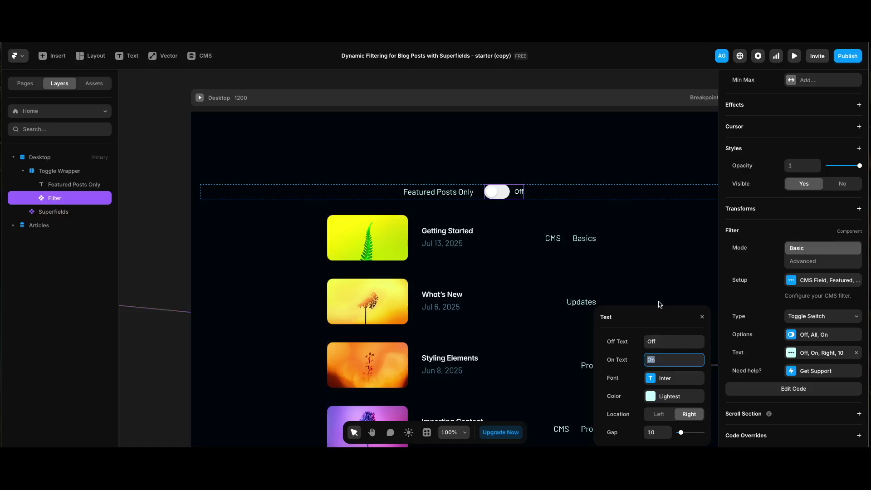
key(Escape)
click(815, 335)
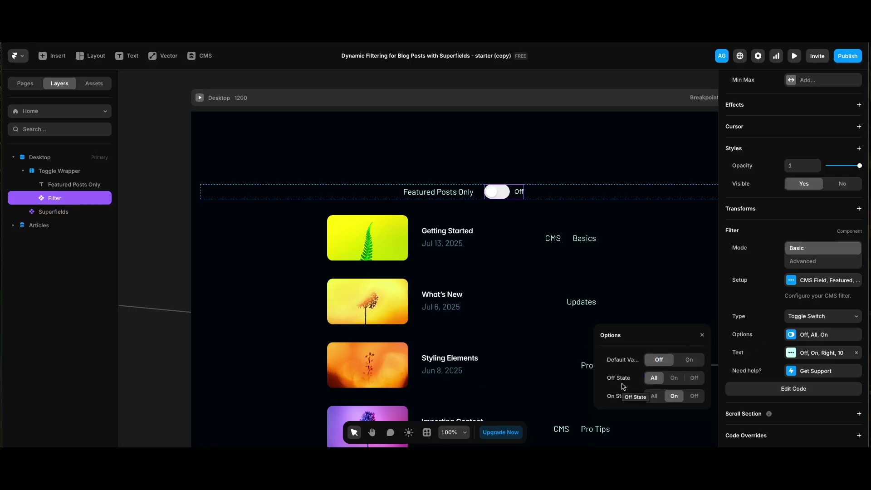
key(Escape)
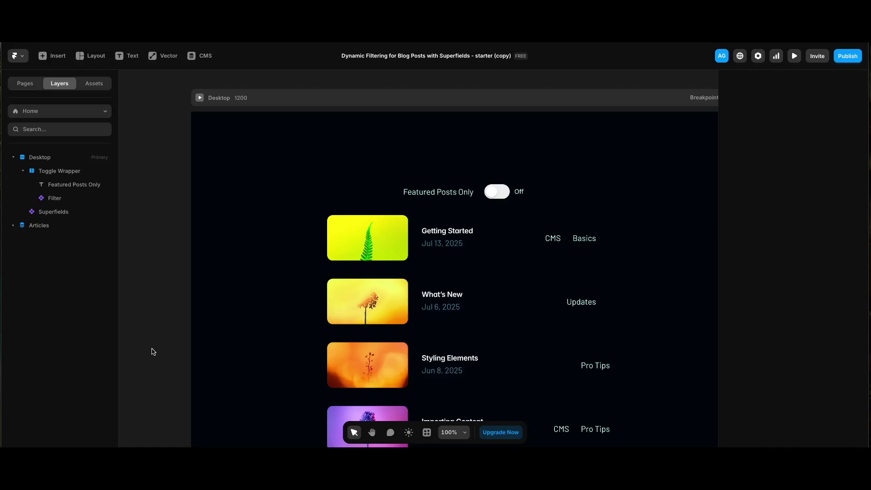
Duplicate the toggle's Filter layer and move the copy out of Toggle Wrapper.
click(57, 198)
key(super+d)
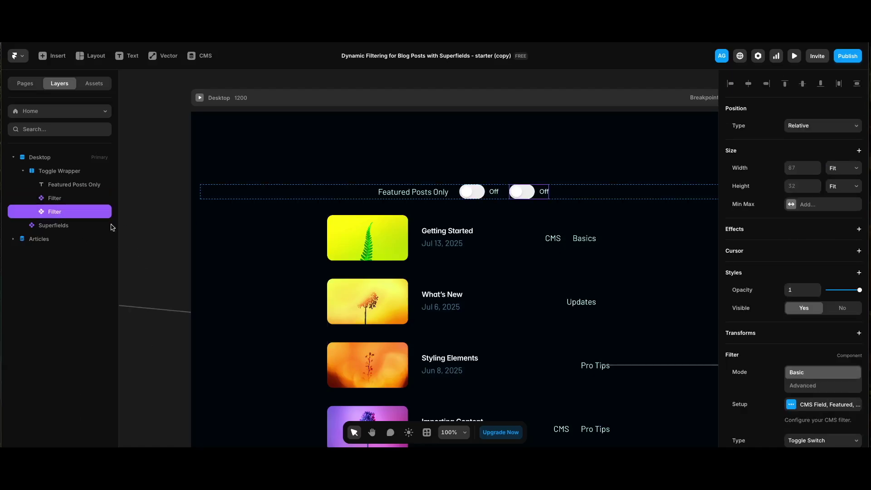
drag(55, 213, 31, 221)
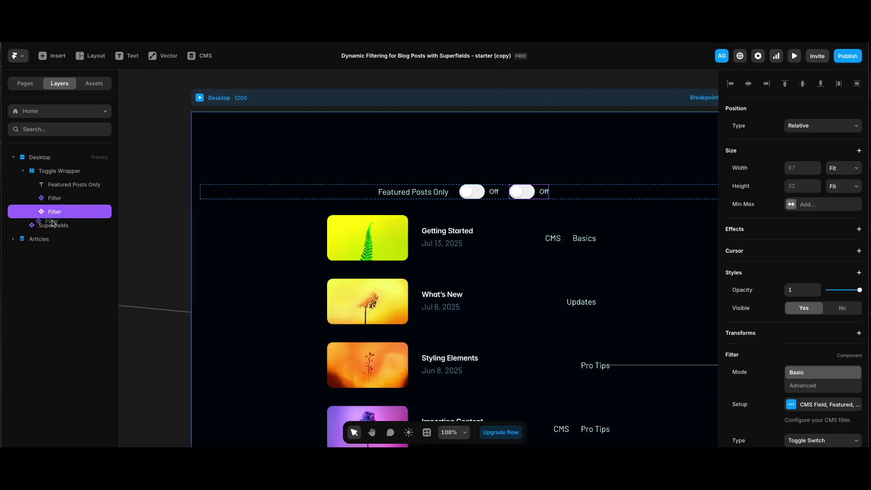
scroll(799, 277, down, 3)
Set the new filter to Advanced mode with Field Name 'Categories'.
click(818, 263)
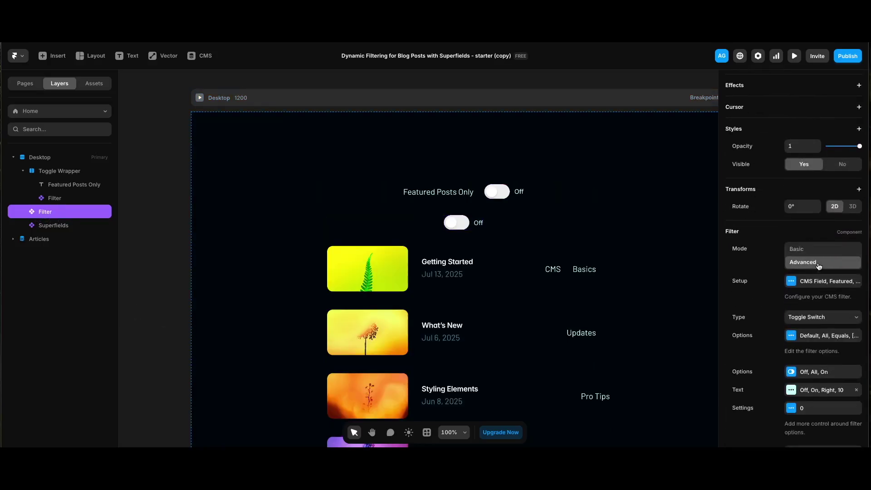
scroll(821, 213, down, 2)
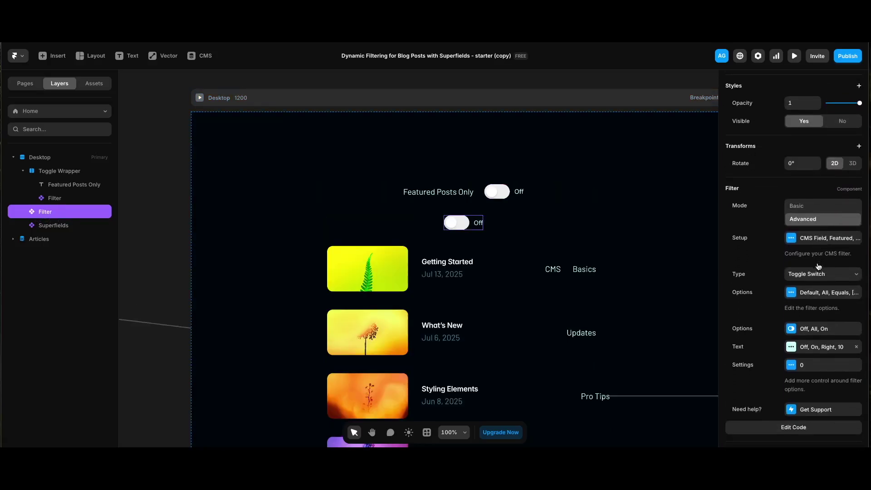
click(821, 207)
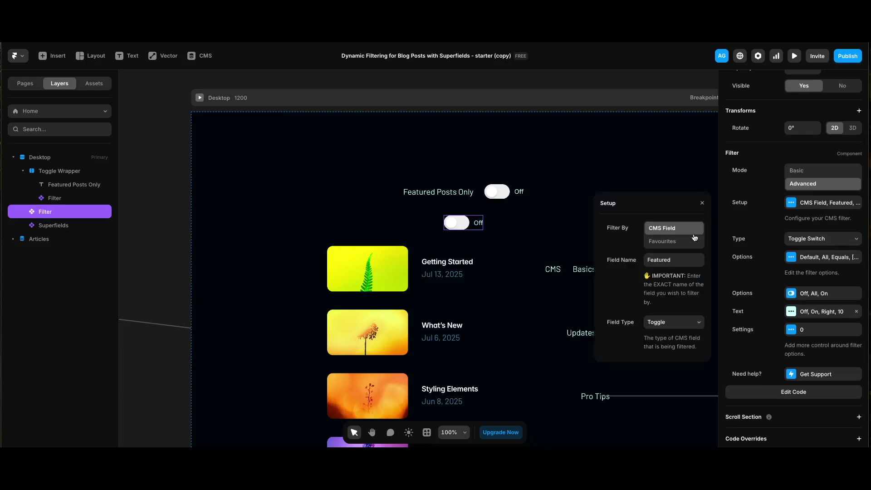
click(683, 265)
text(Categories)
key(Return)
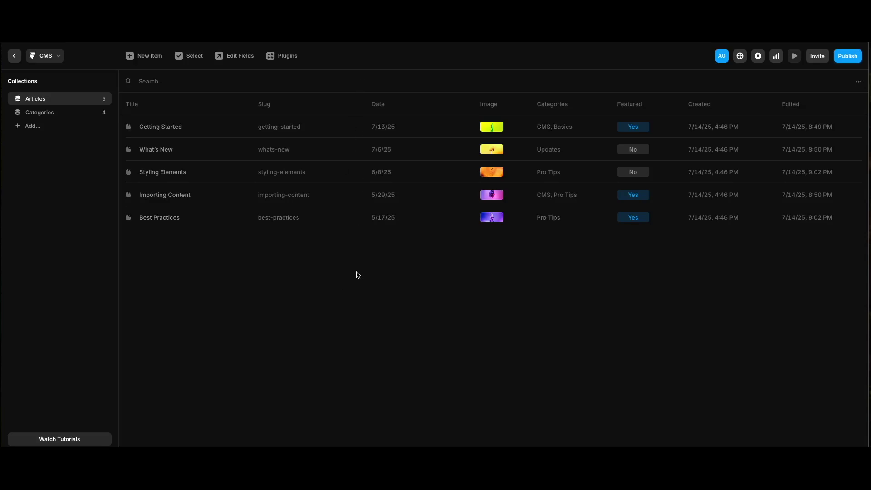
Browse the Categories collection and inspect its CMS entry before closing it.
click(45, 117)
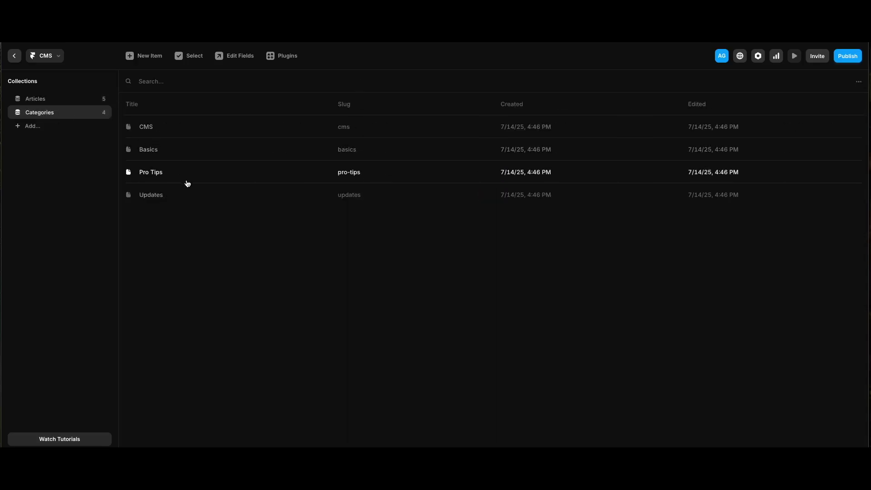
click(148, 132)
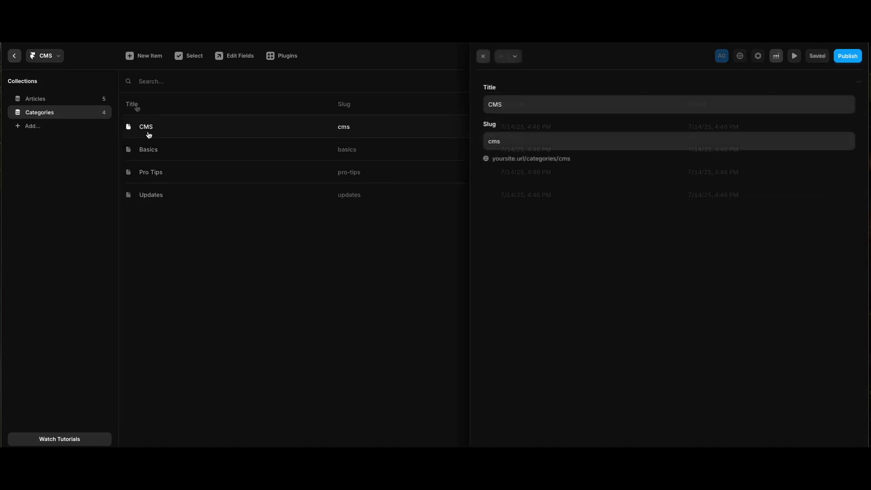
key(Escape)
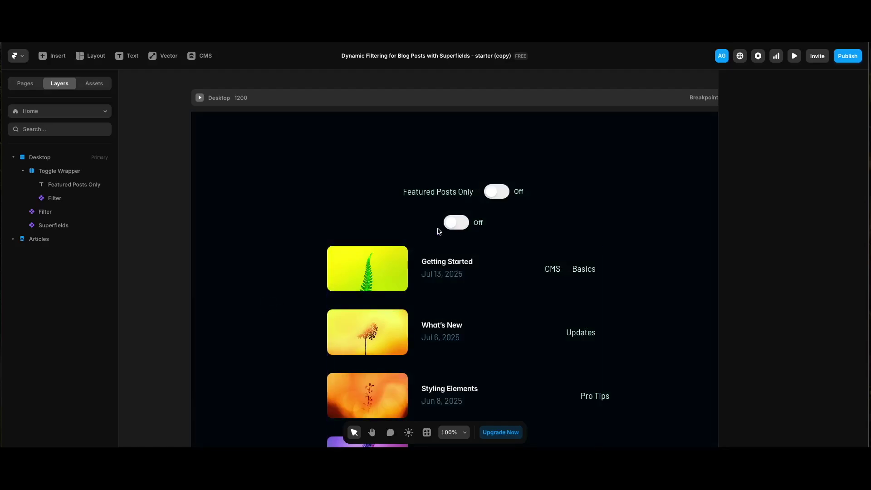
Change the second filter's Categories Field Type to Multi-Reference, then preview the page.
click(472, 221)
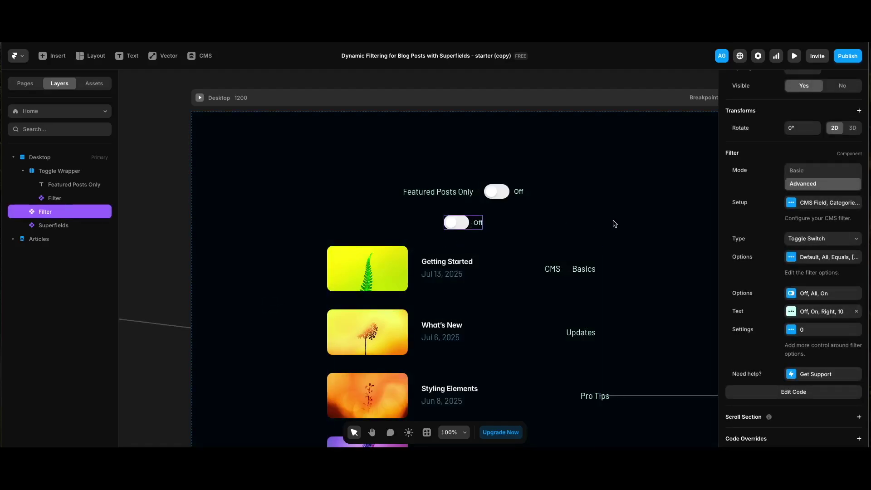
click(825, 204)
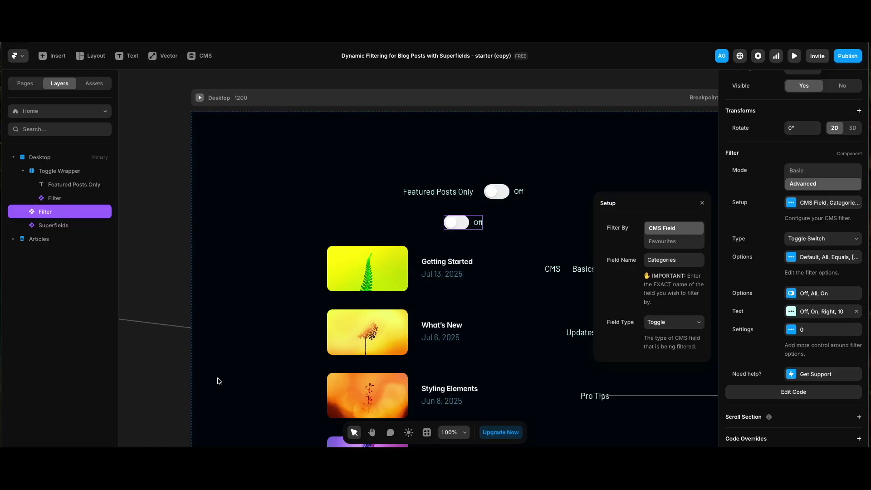
click(673, 325)
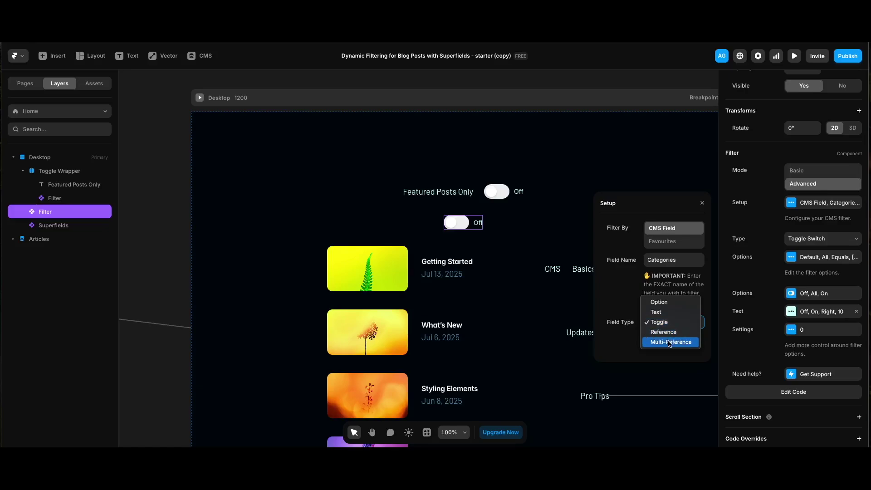
click(670, 342)
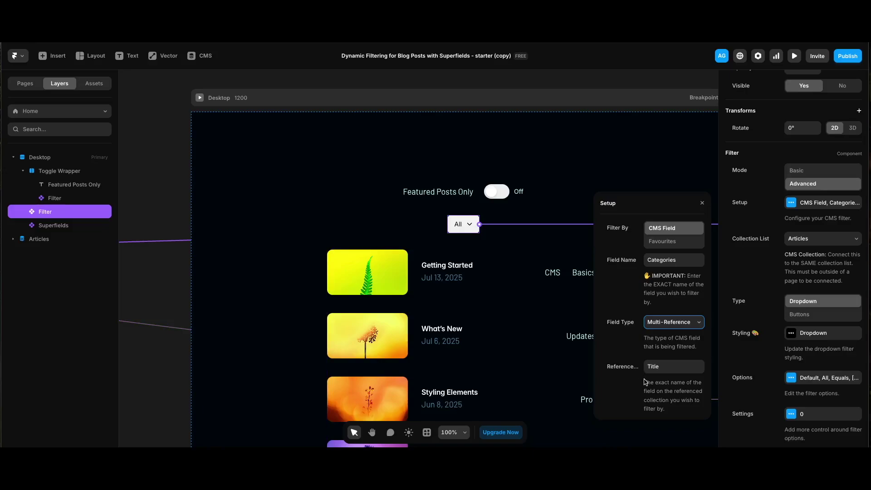
scroll(646, 381, down, 2)
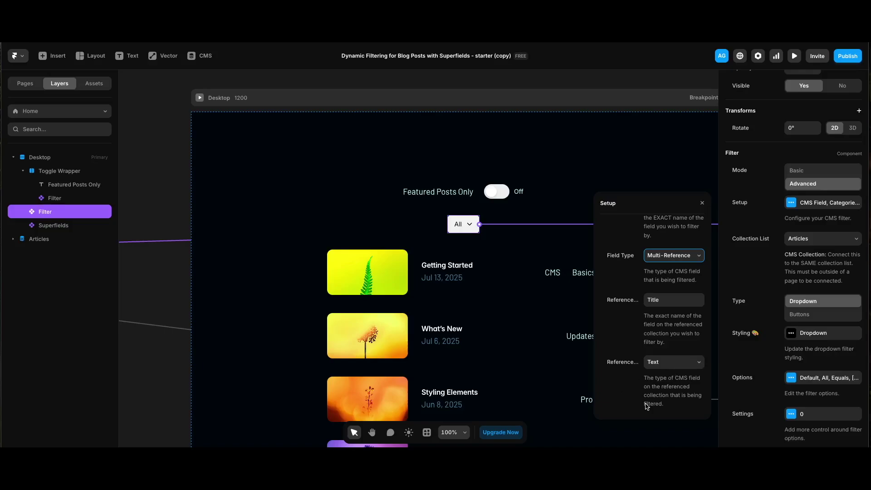
click(169, 306)
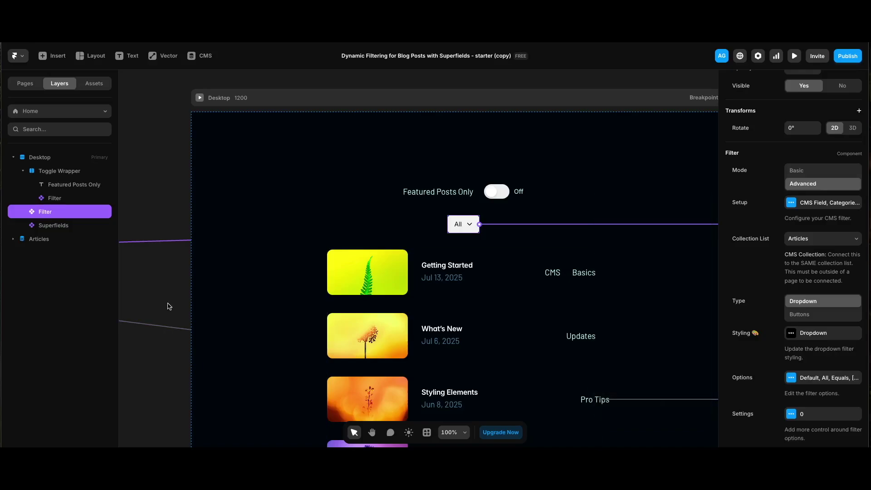
key(super+p)
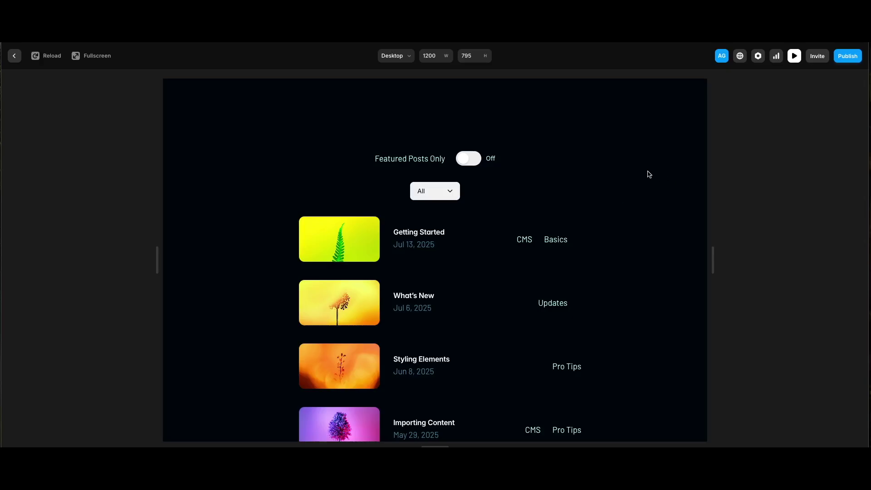
click(442, 191)
key(Escape)
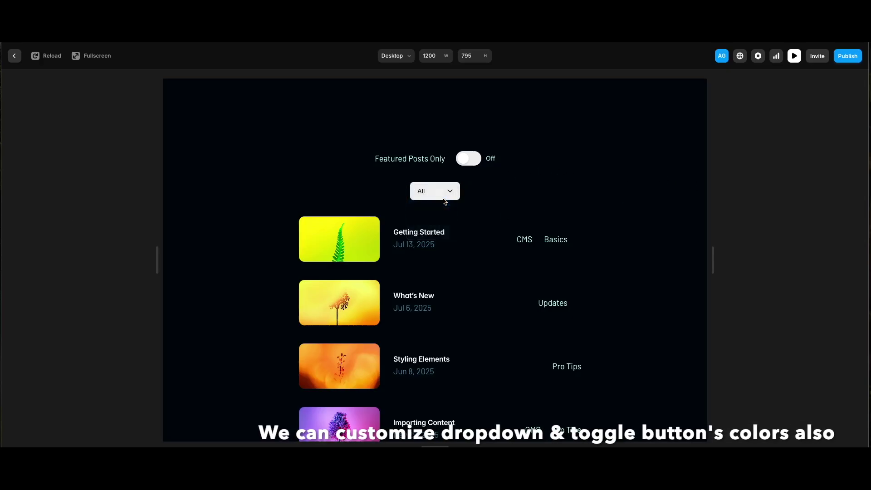
click(445, 202)
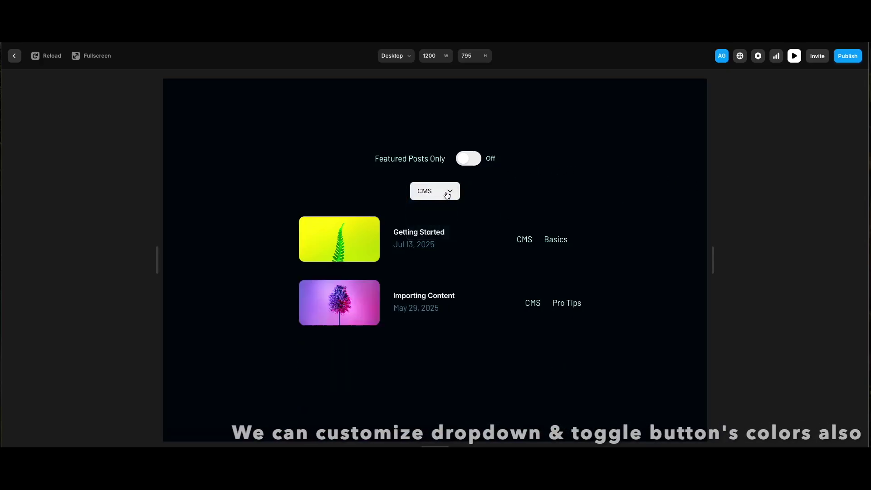
click(446, 194)
click(442, 202)
click(446, 192)
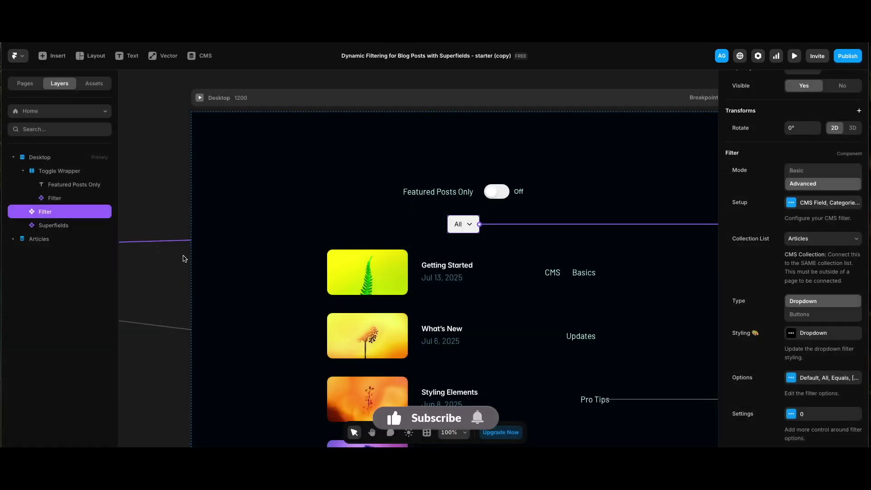
Switch the category filter's Type to Buttons, then preview and filter to CMS.
scroll(729, 292, down, 2)
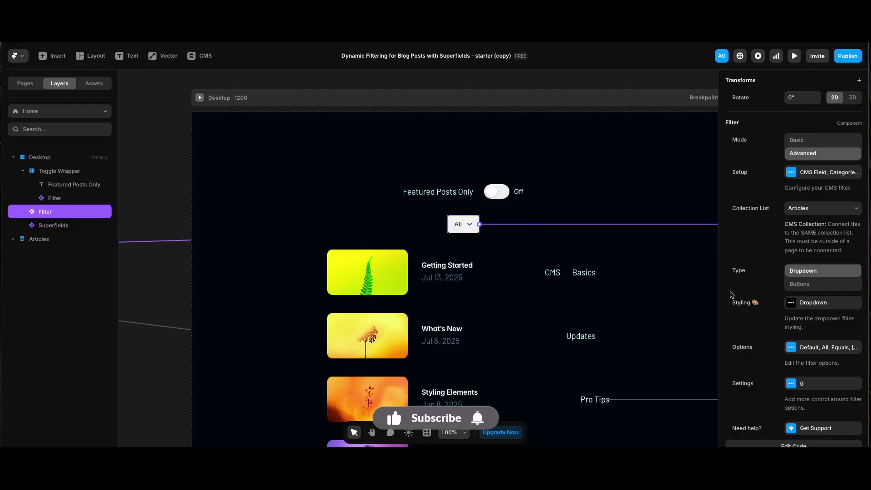
click(819, 284)
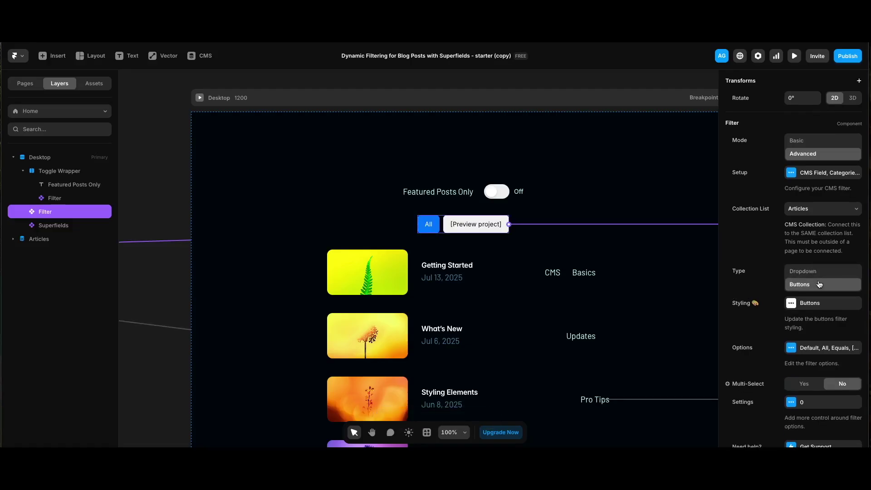
key(super+p)
click(386, 191)
Try the Basics, All, CMS, Pro Tips and Updates buttons, ending on All.
click(421, 191)
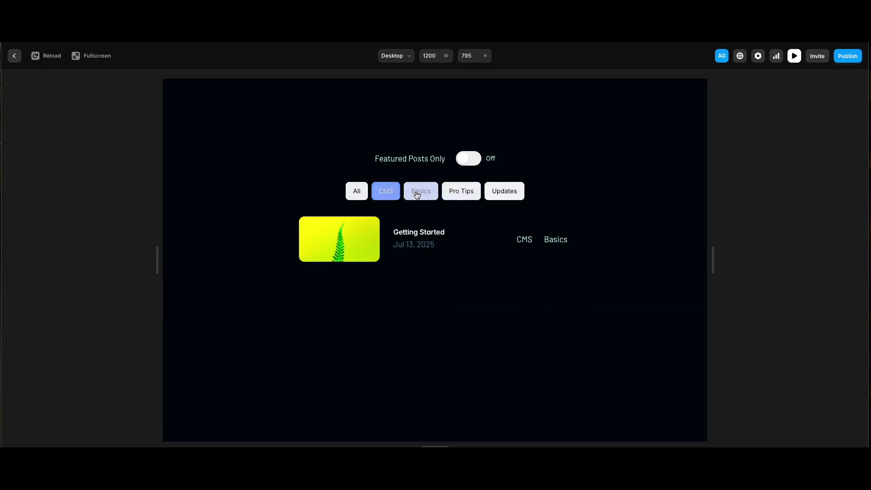
click(356, 192)
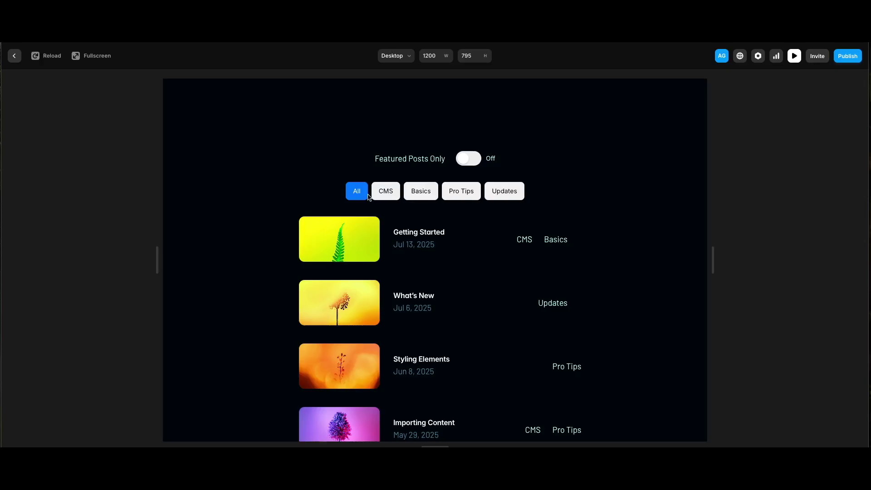
click(386, 194)
click(415, 195)
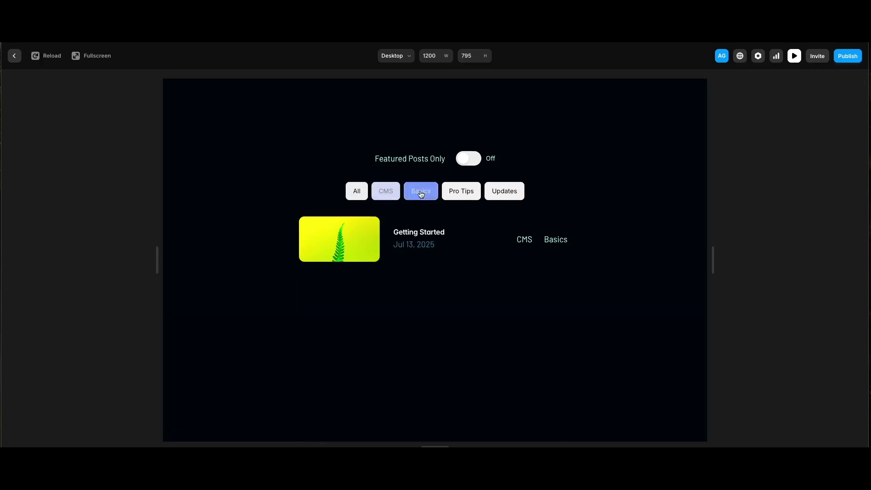
click(462, 193)
click(501, 195)
click(357, 193)
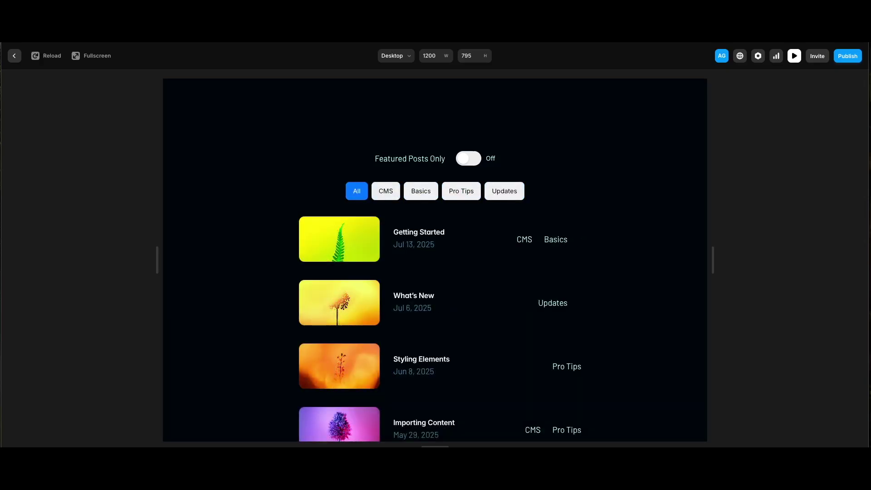